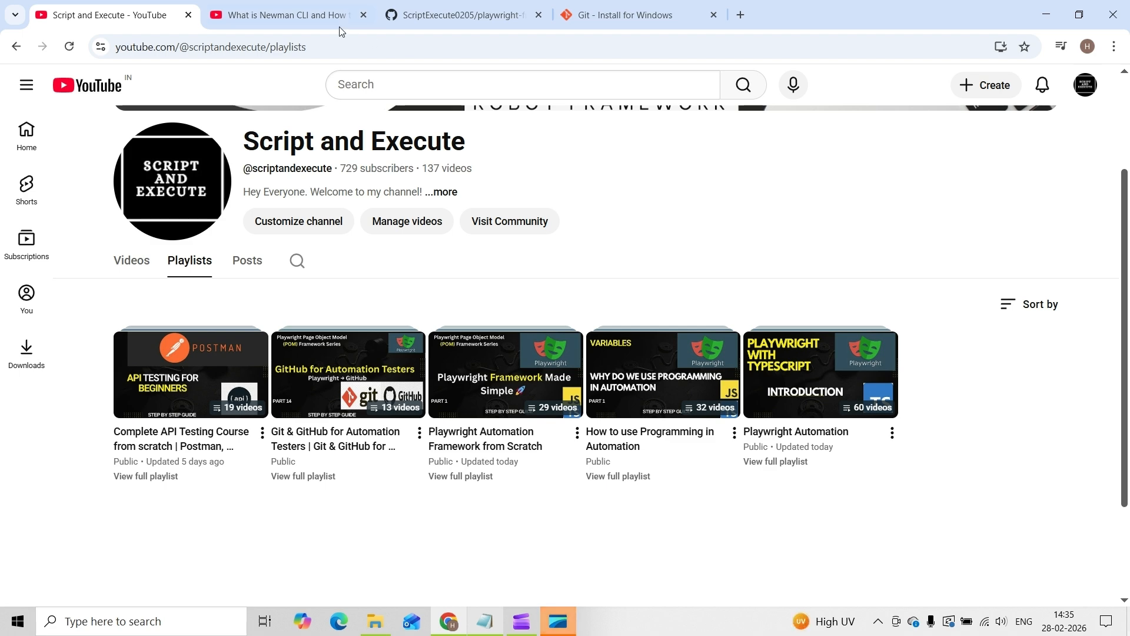
pyautogui.click(288, 16)
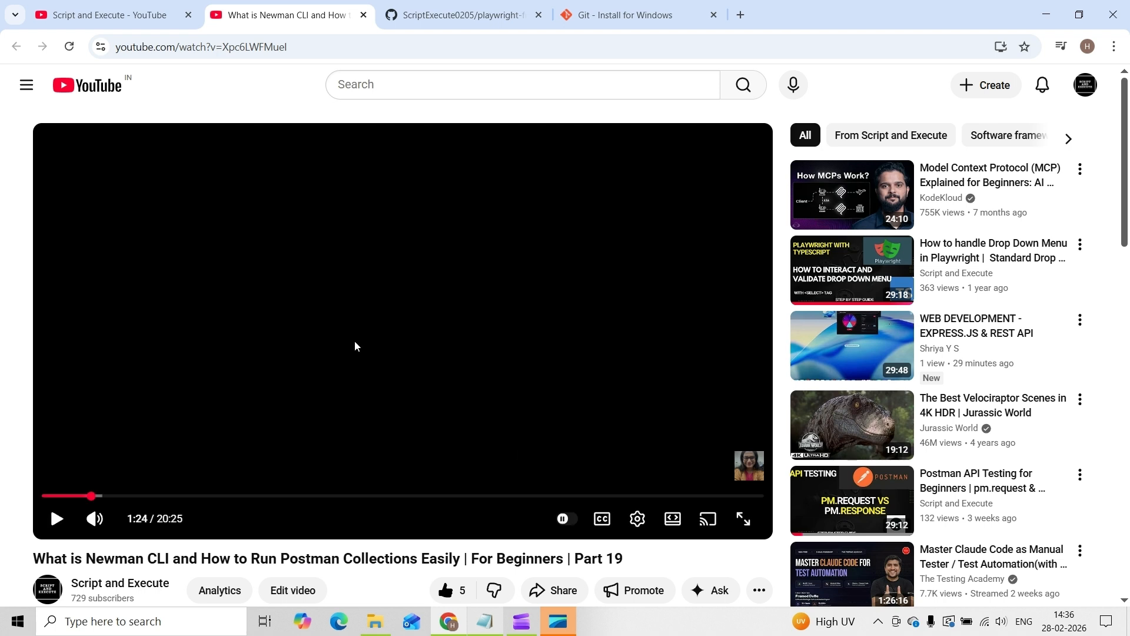
pyautogui.click(150, 20)
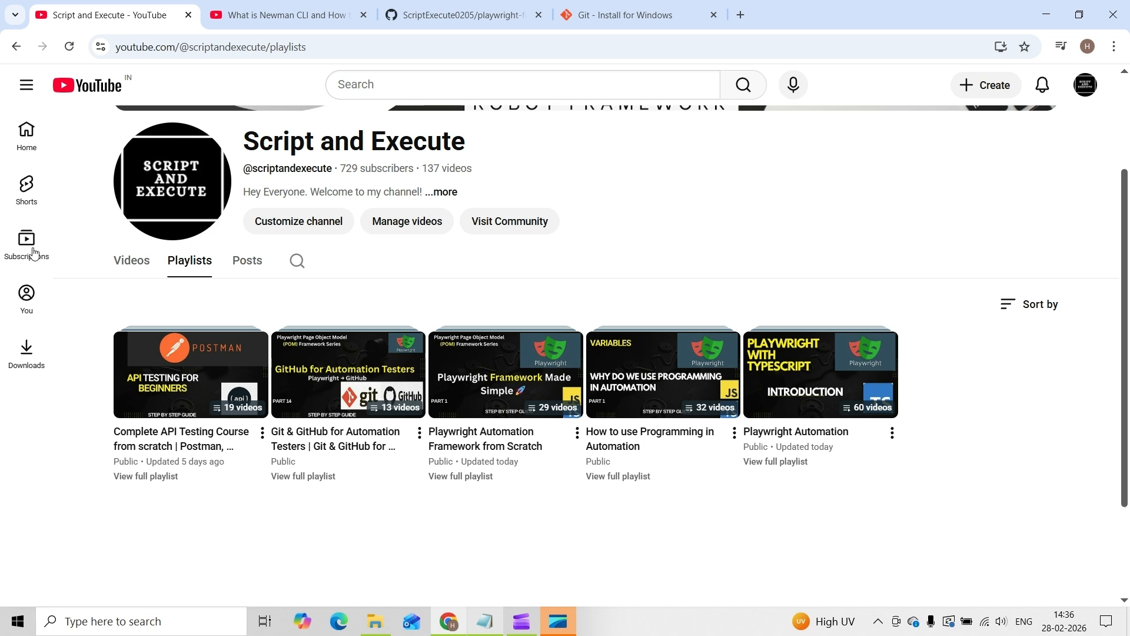
# - Create a new public GitHub repository named postman-api-automation
pyautogui.click(418, 16)
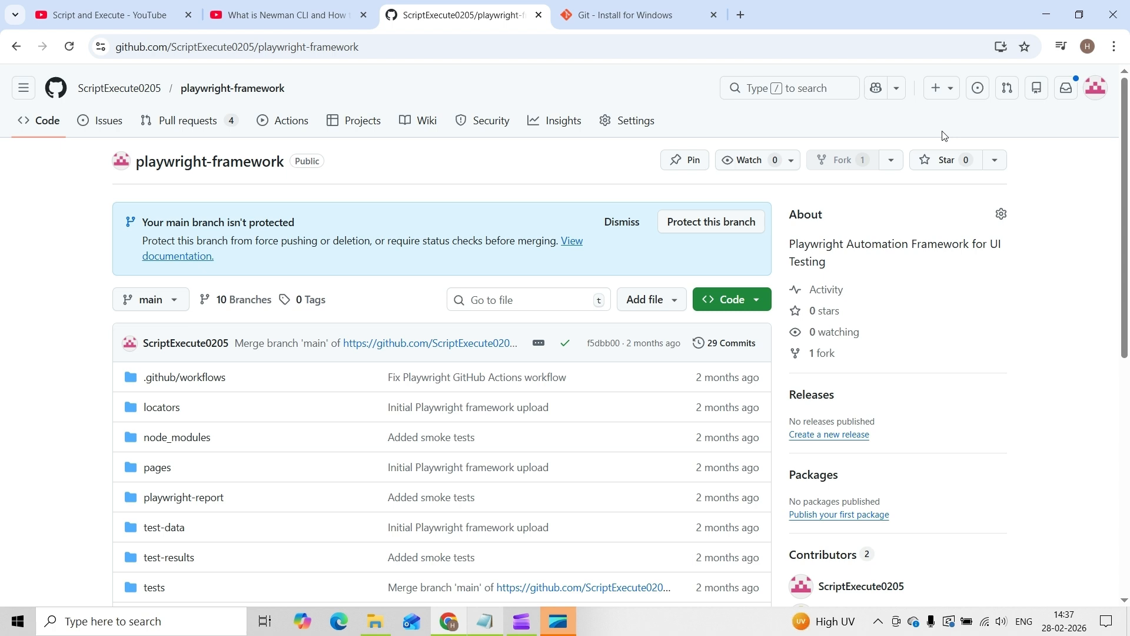
pyautogui.click(937, 96)
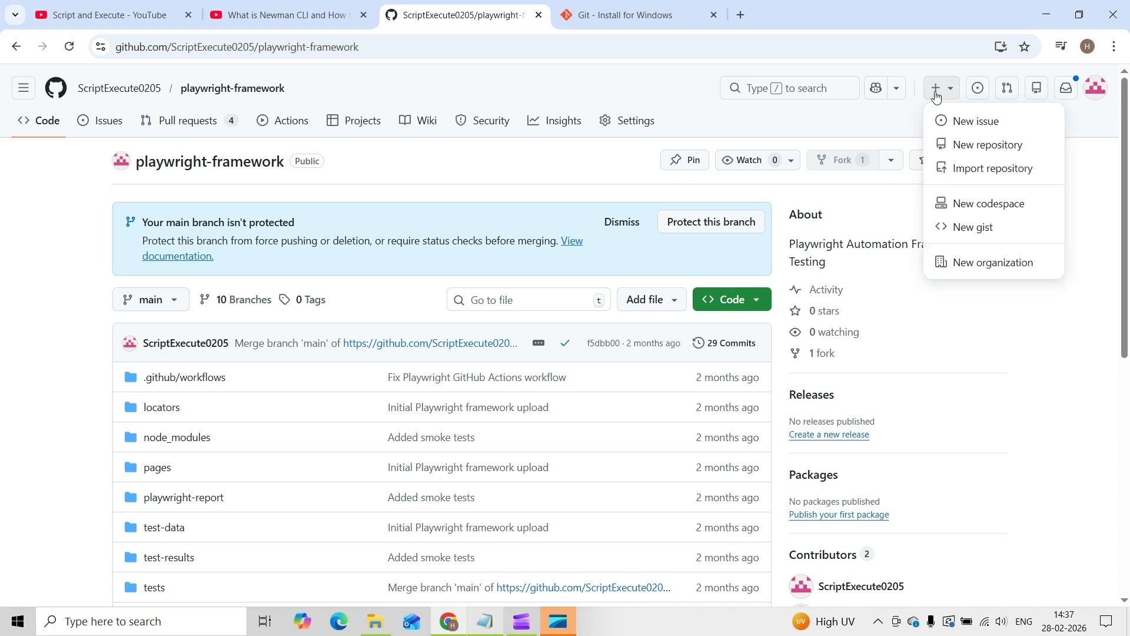
pyautogui.click(960, 146)
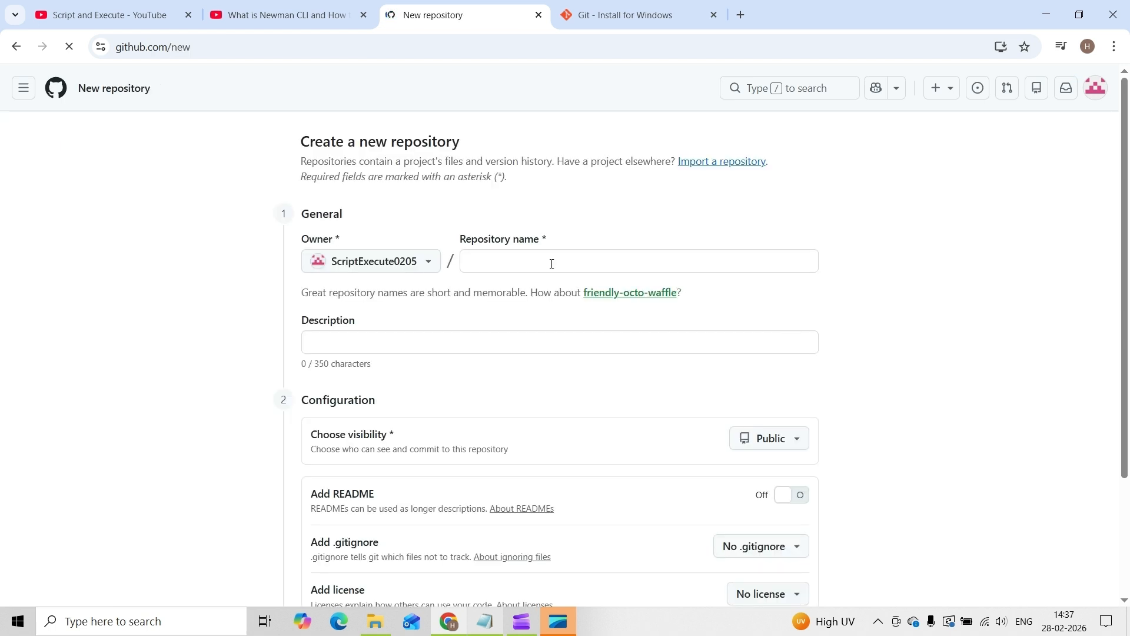
pyautogui.click(551, 264)
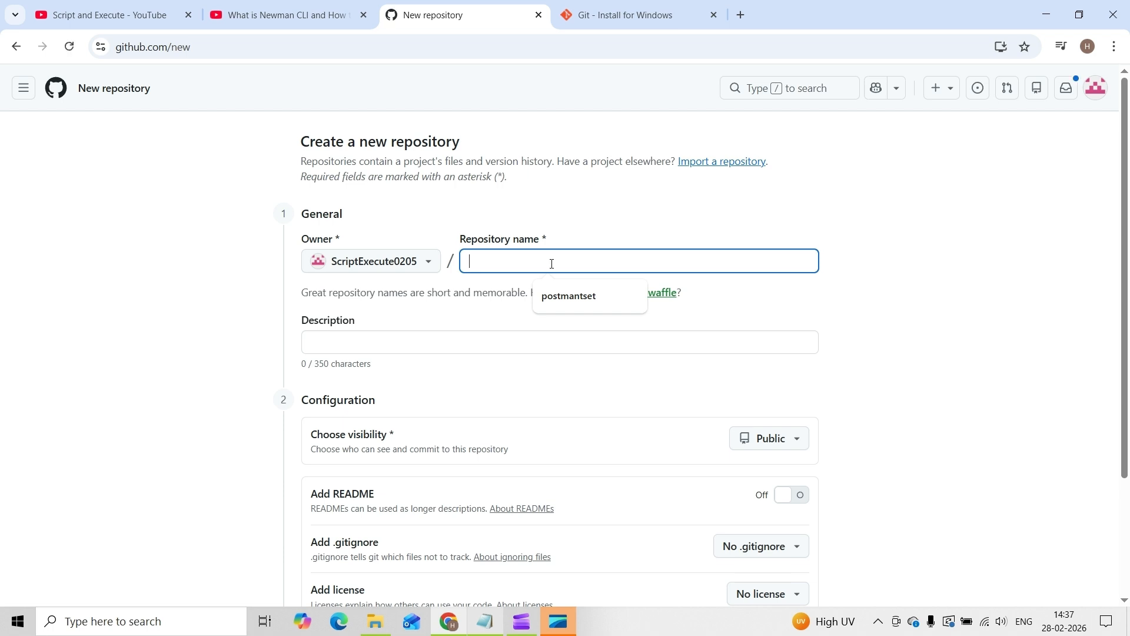
pyautogui.write('post')
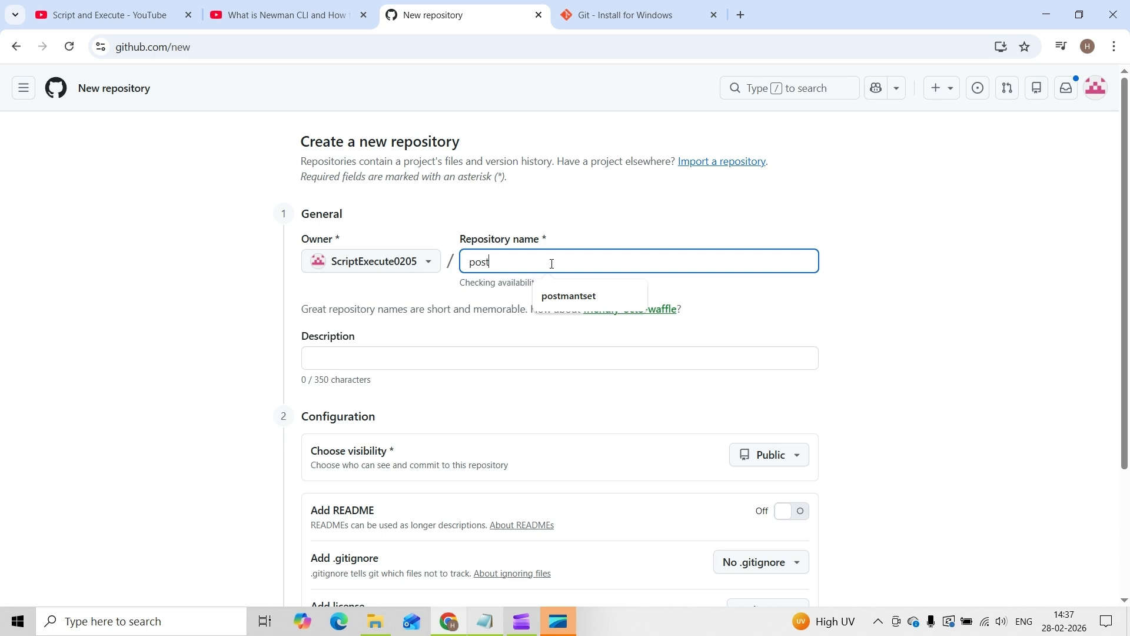
pyautogui.write('man-api')
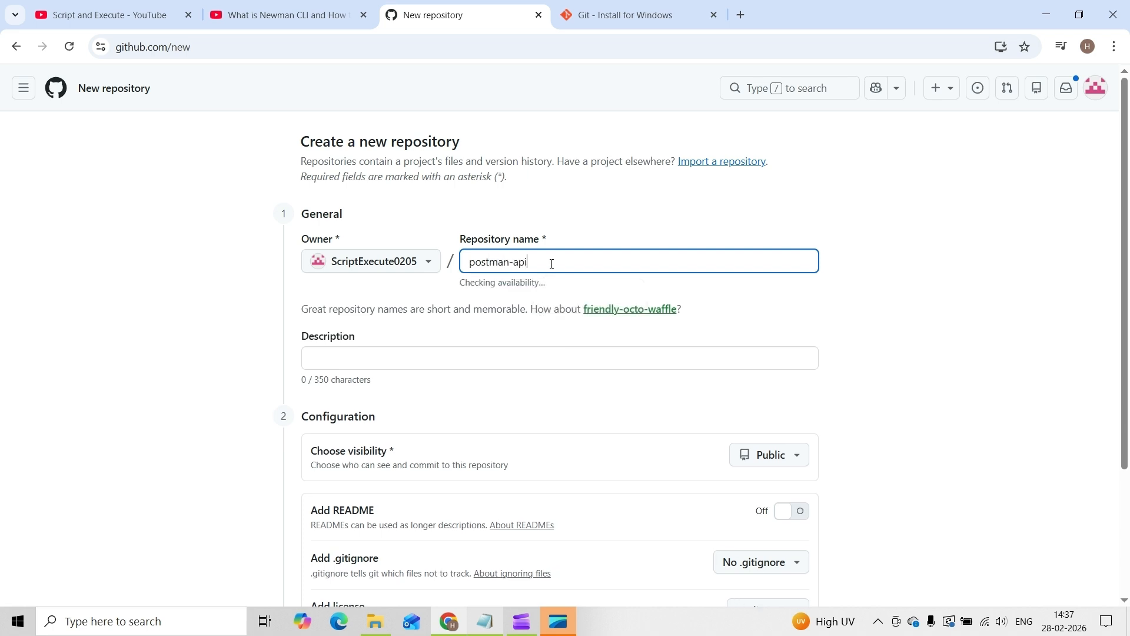
pyautogui.write('-automation')
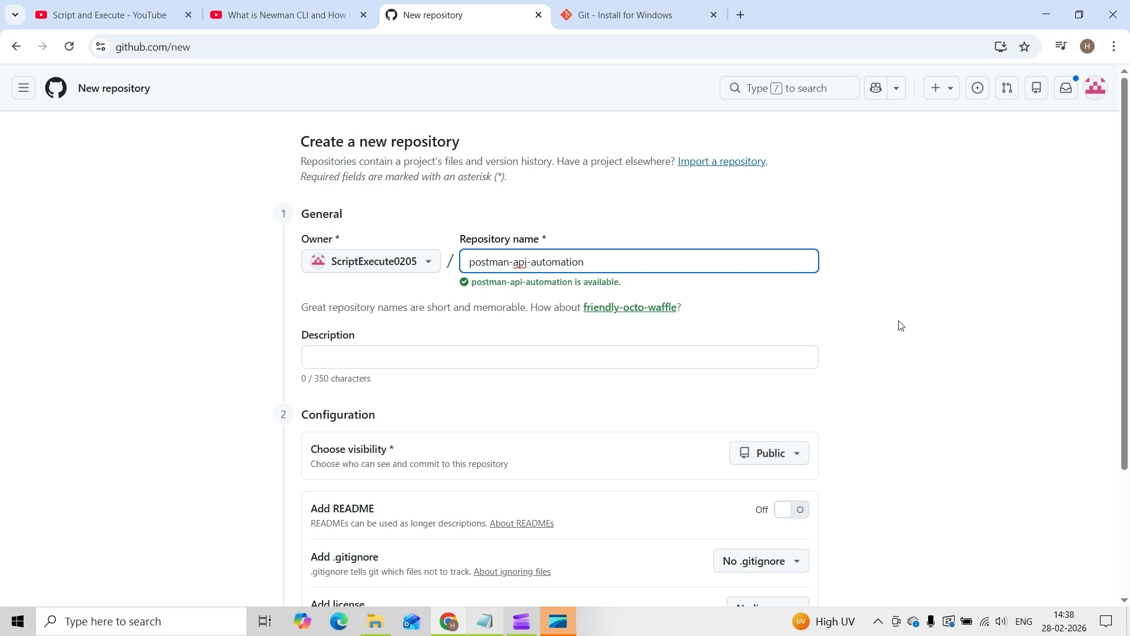
pyautogui.scroll(-1, 899, 324)
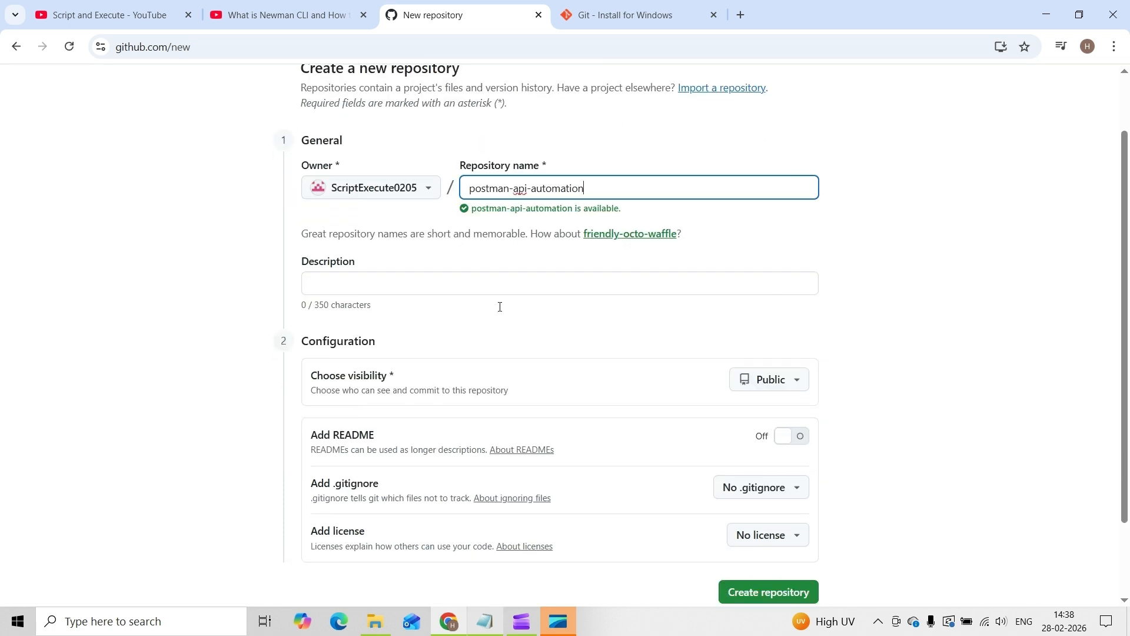
pyautogui.scroll(-2, 500, 340)
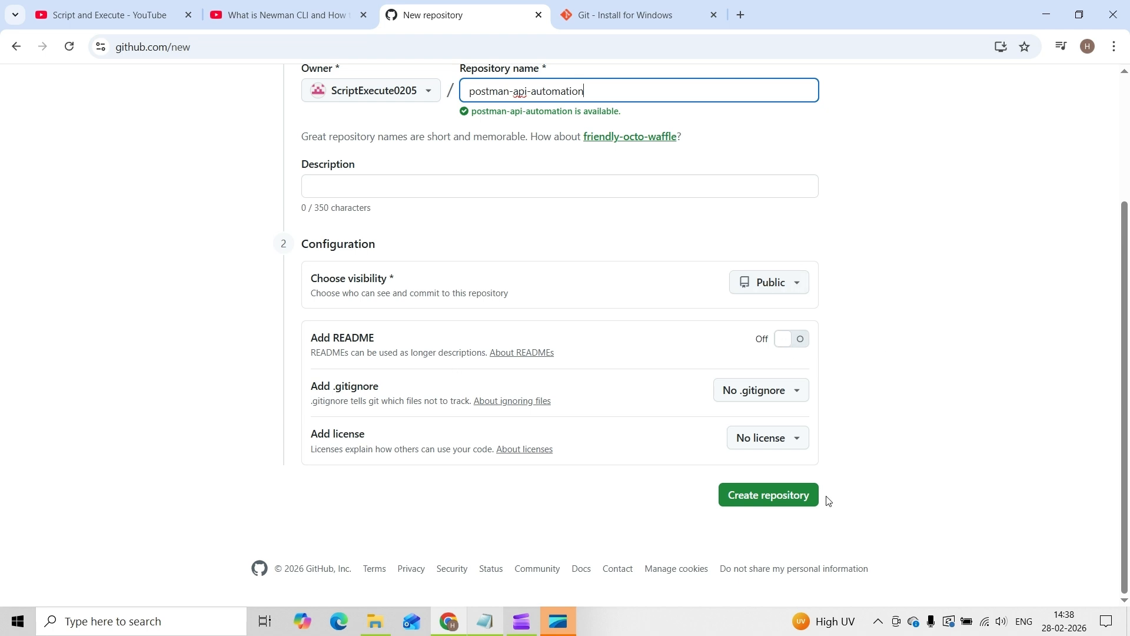
pyautogui.click(781, 495)
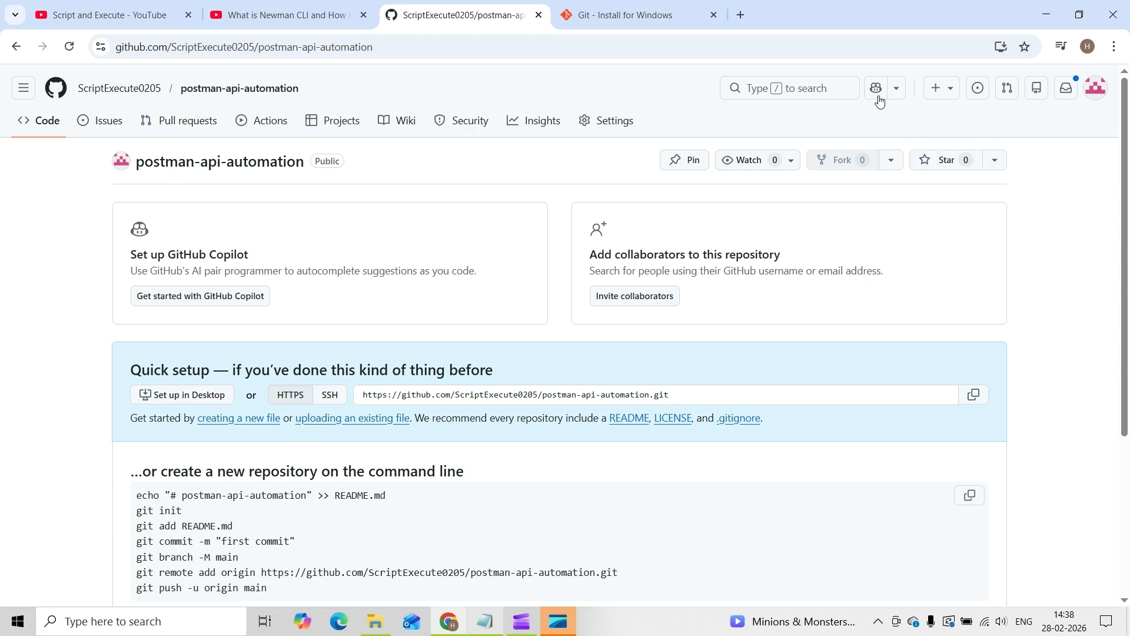
# - Download the latest x64 version of Git for Windows from the Git install page and check the download's progress
pyautogui.click(653, 22)
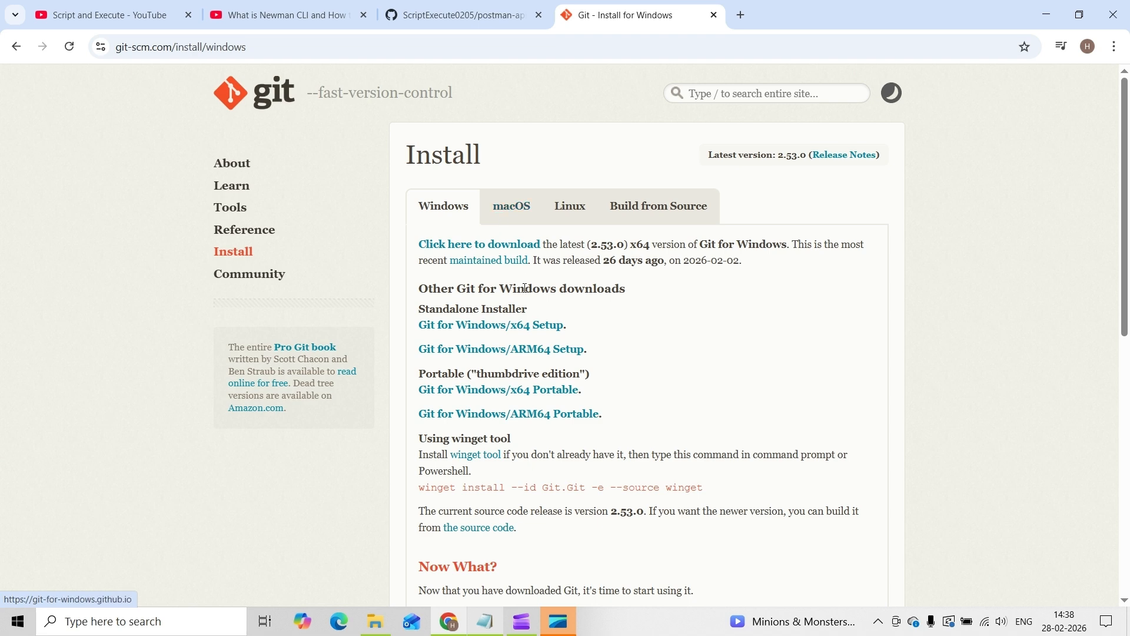
pyautogui.click(475, 251)
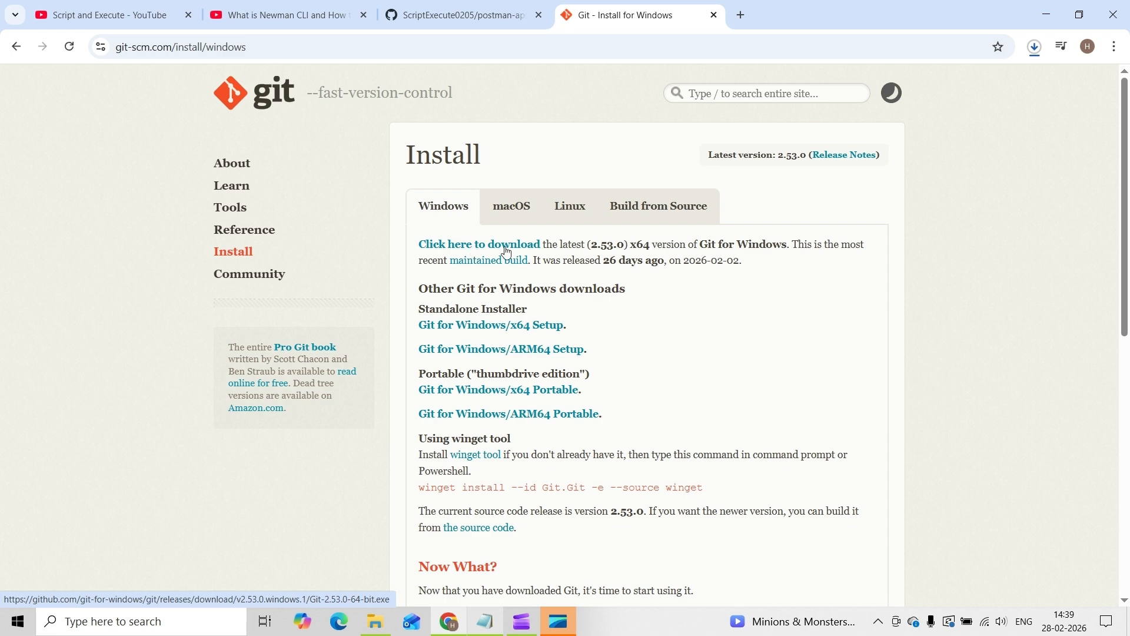
pyautogui.click(1036, 47)
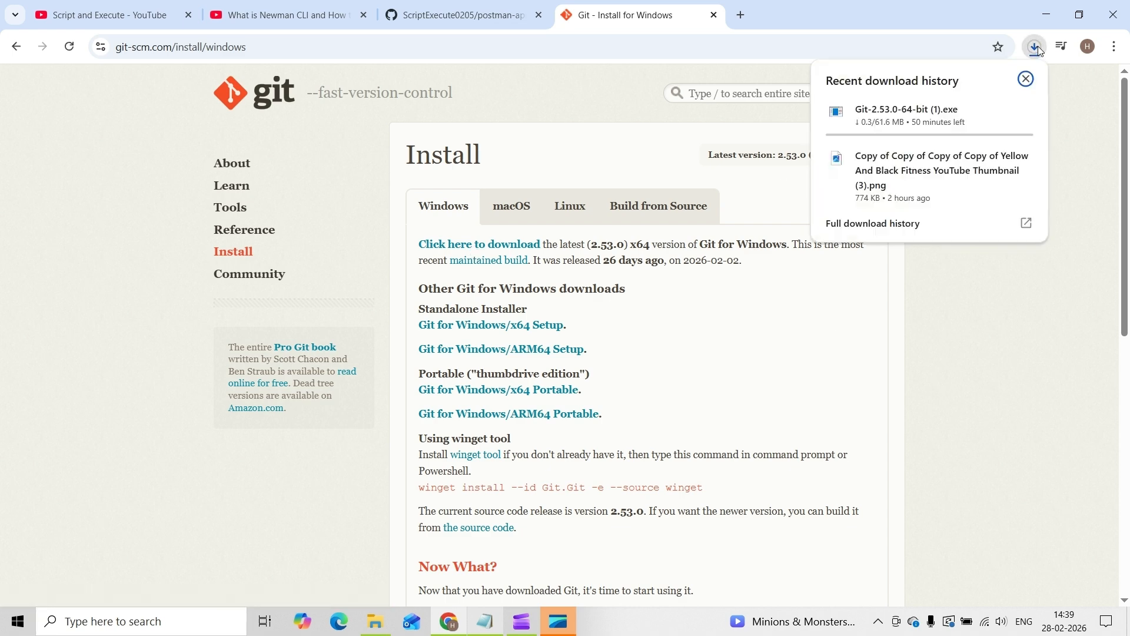
pyautogui.click(1024, 81)
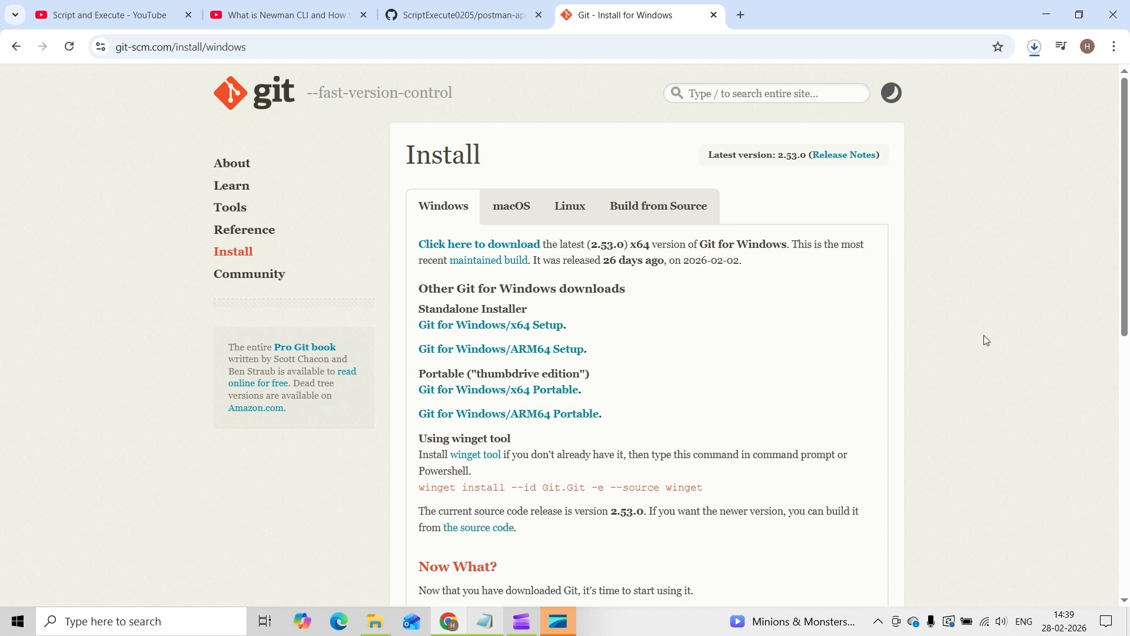
# - Open a Command Prompt and check the installed Git version with git --version
pyautogui.press('super+r')
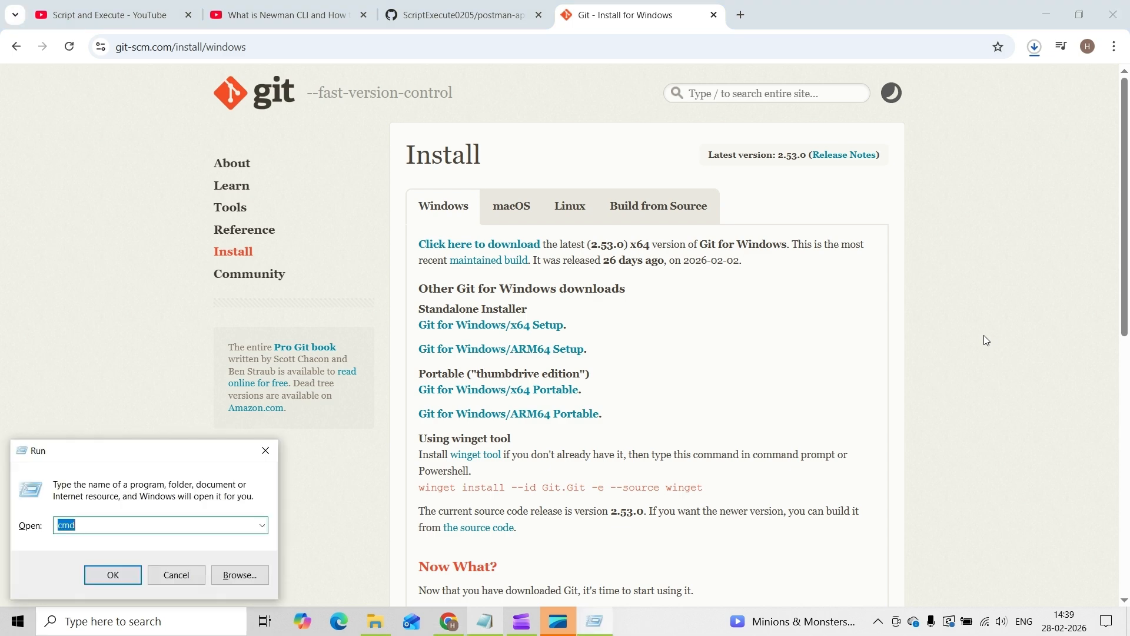
pyautogui.press('Return')
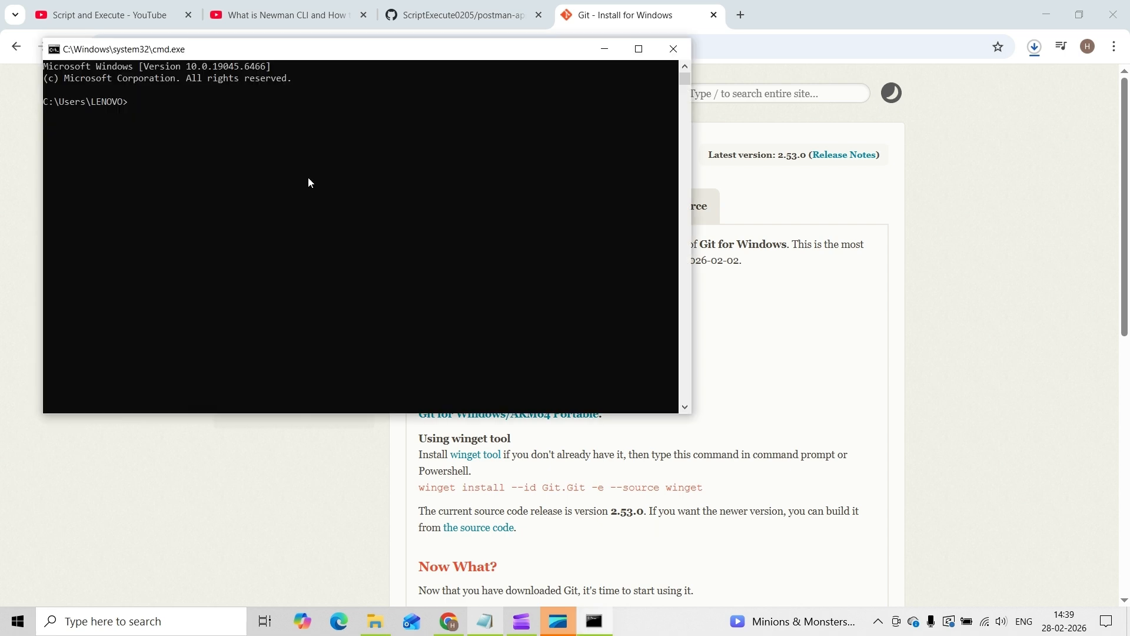
pyautogui.write('git --version')
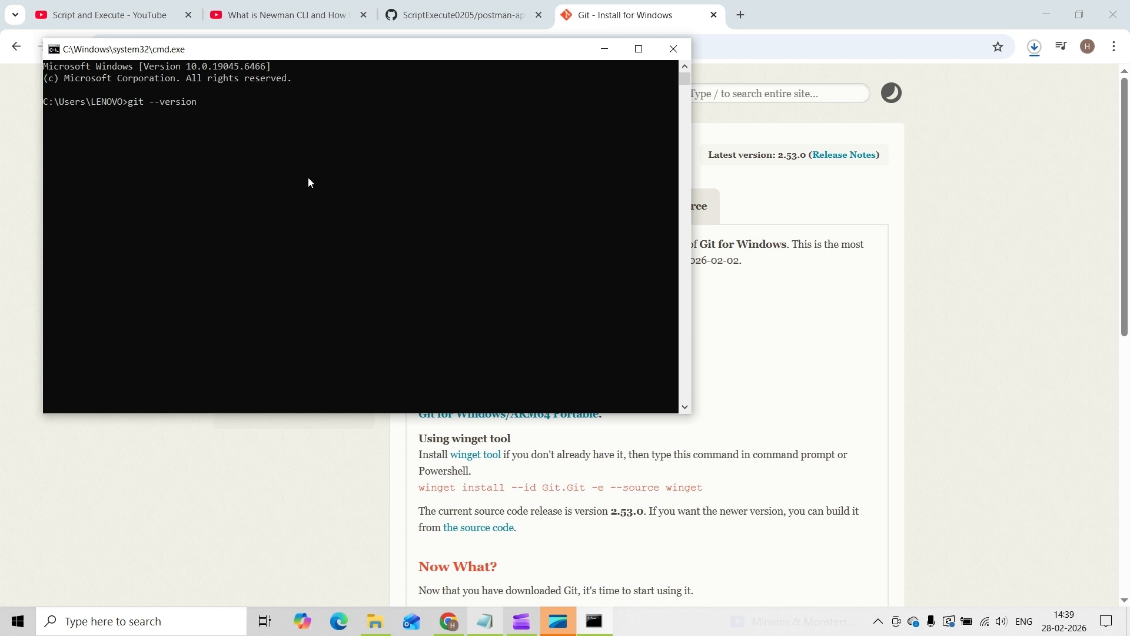
pyautogui.press('Return')
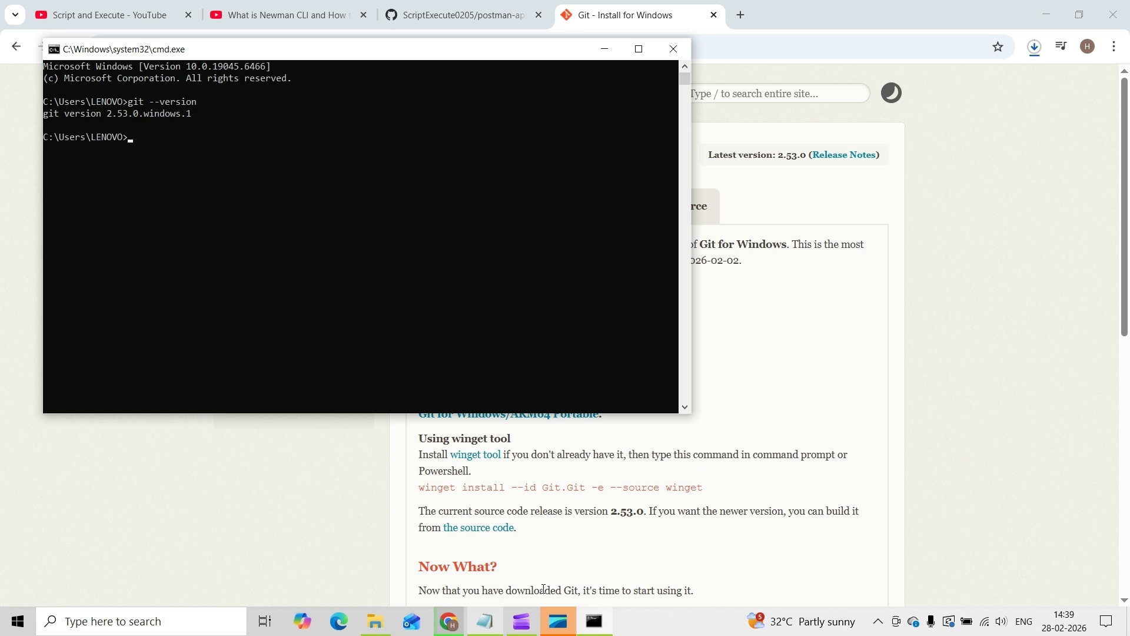
# - Switch to File Explorer and create a folder named Postman-Github-Automation on the D: drive
pyautogui.click(377, 623)
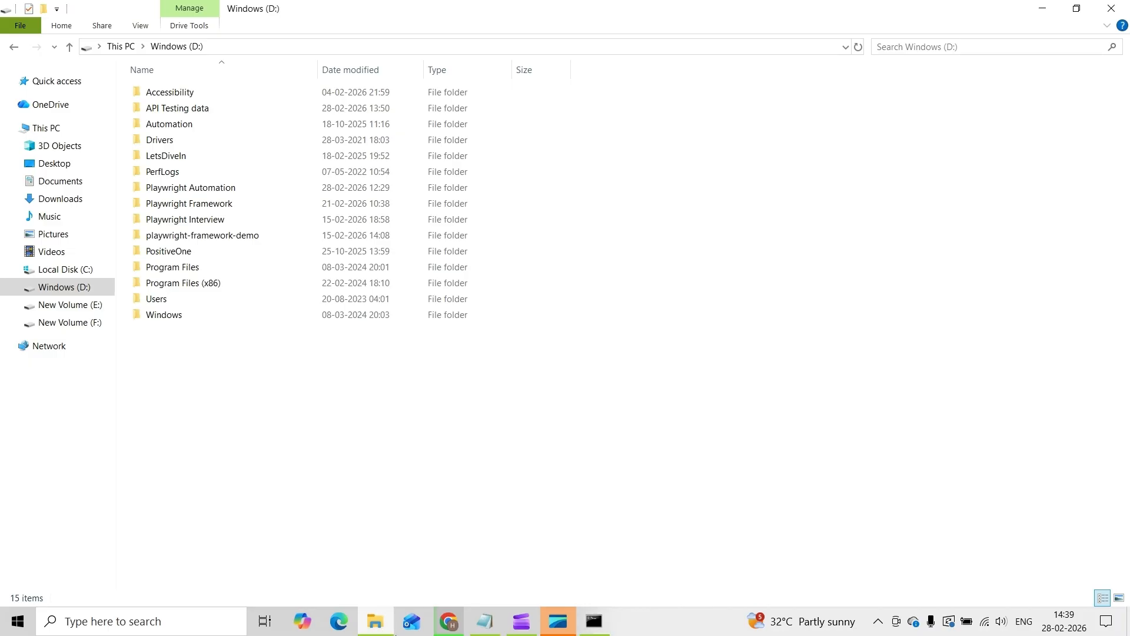
pyautogui.rightClick(740, 381)
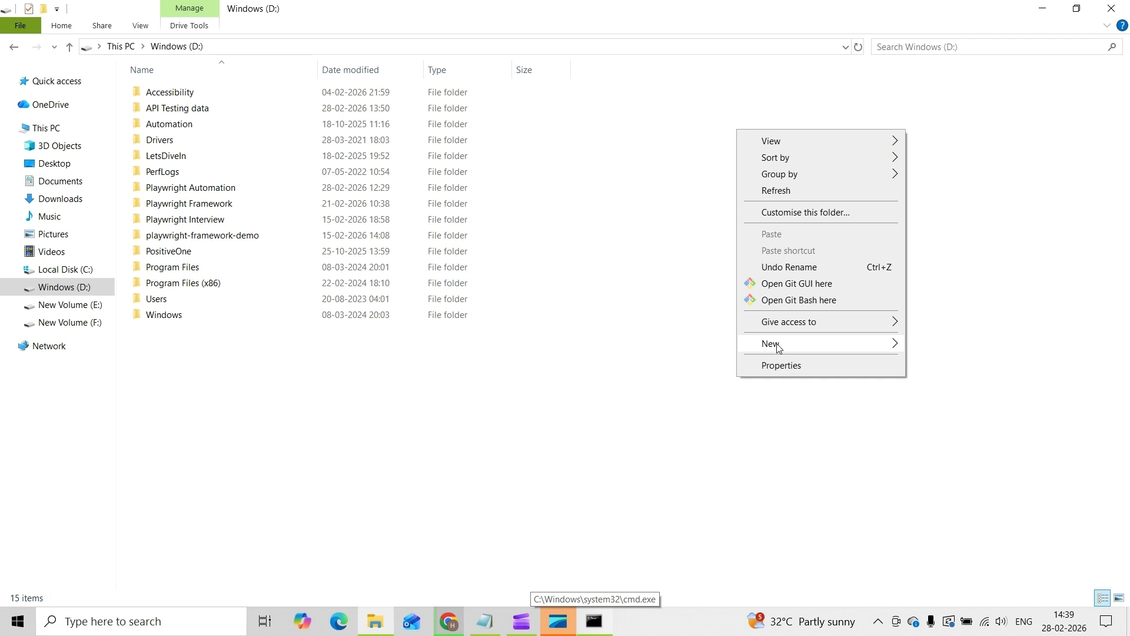
pyautogui.moveTo(825, 348)
pyautogui.click(941, 349)
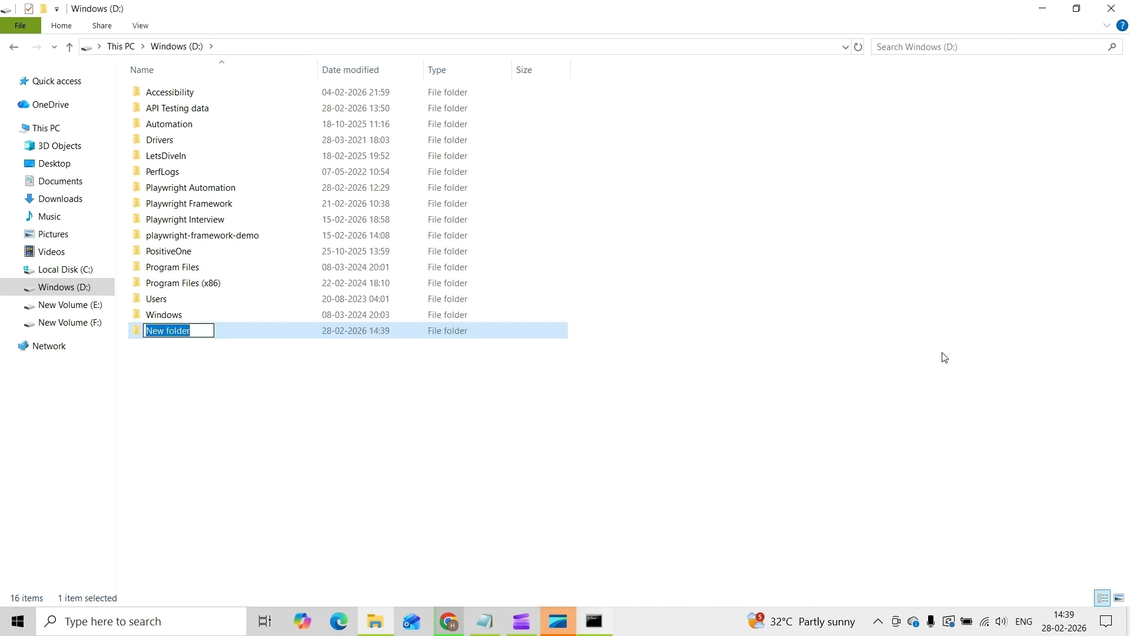
pyautogui.write('Postman')
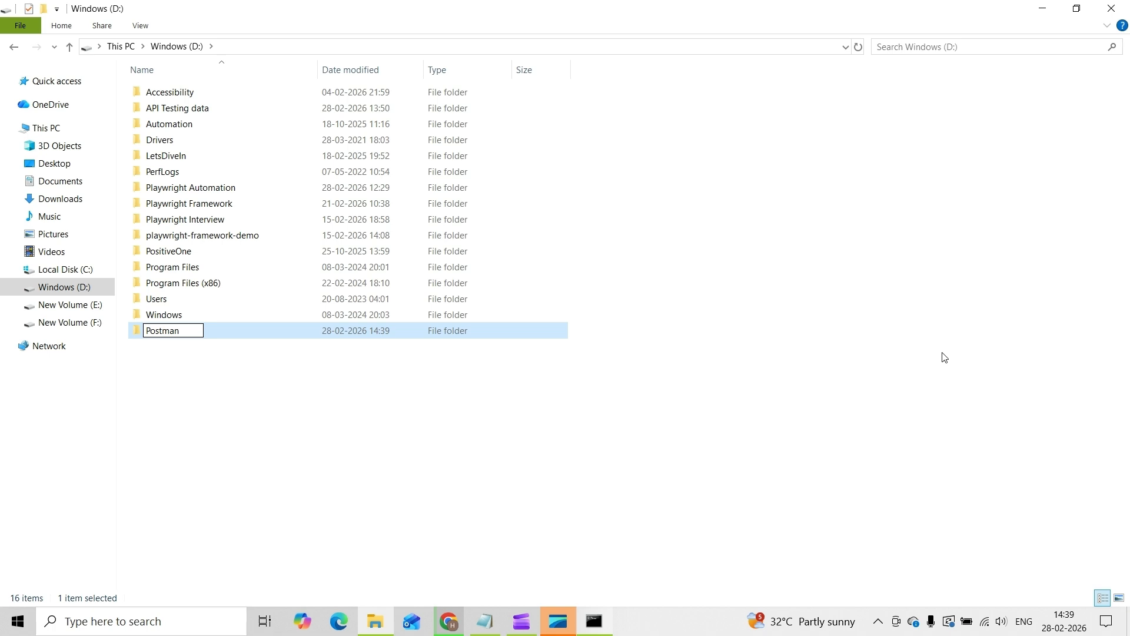
pyautogui.write('-Github-Automation')
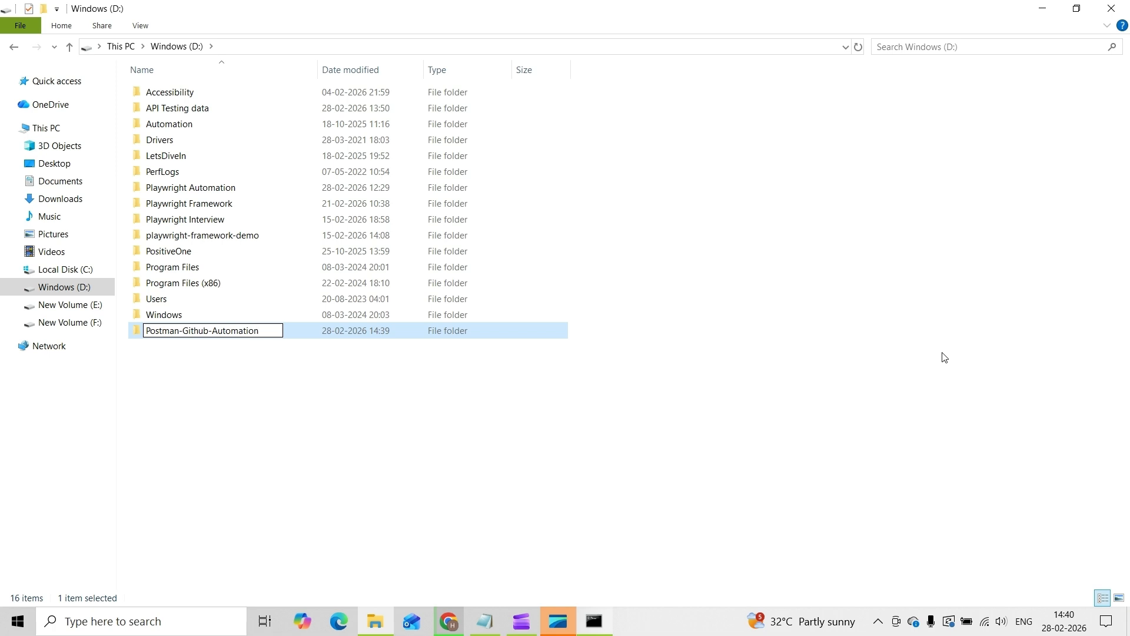
pyautogui.press('Return')
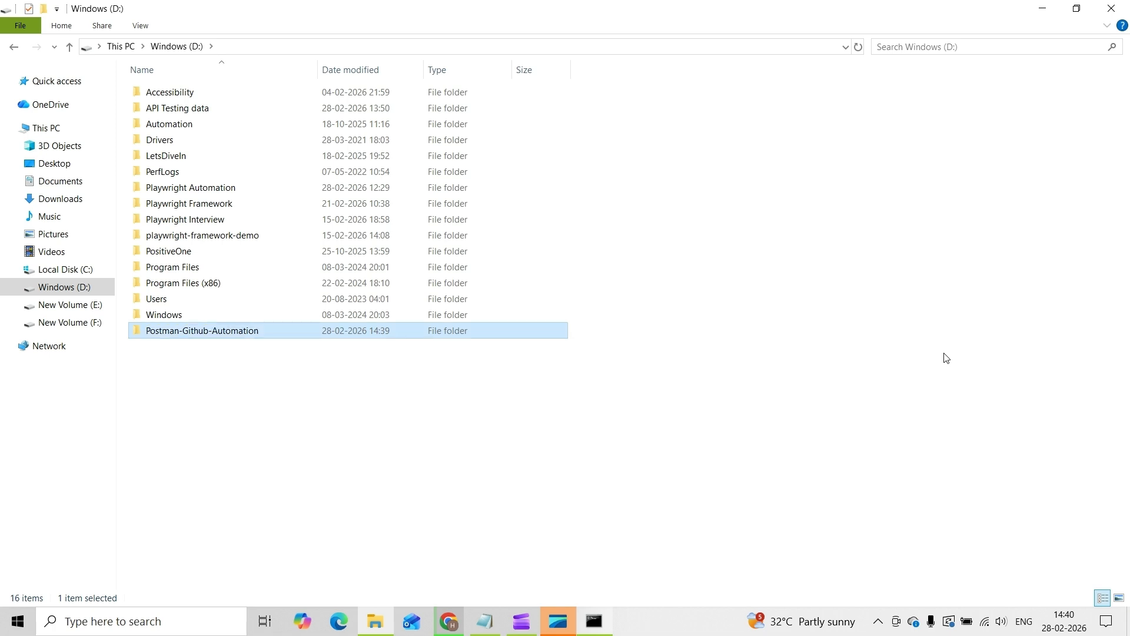
pyautogui.click(946, 358)
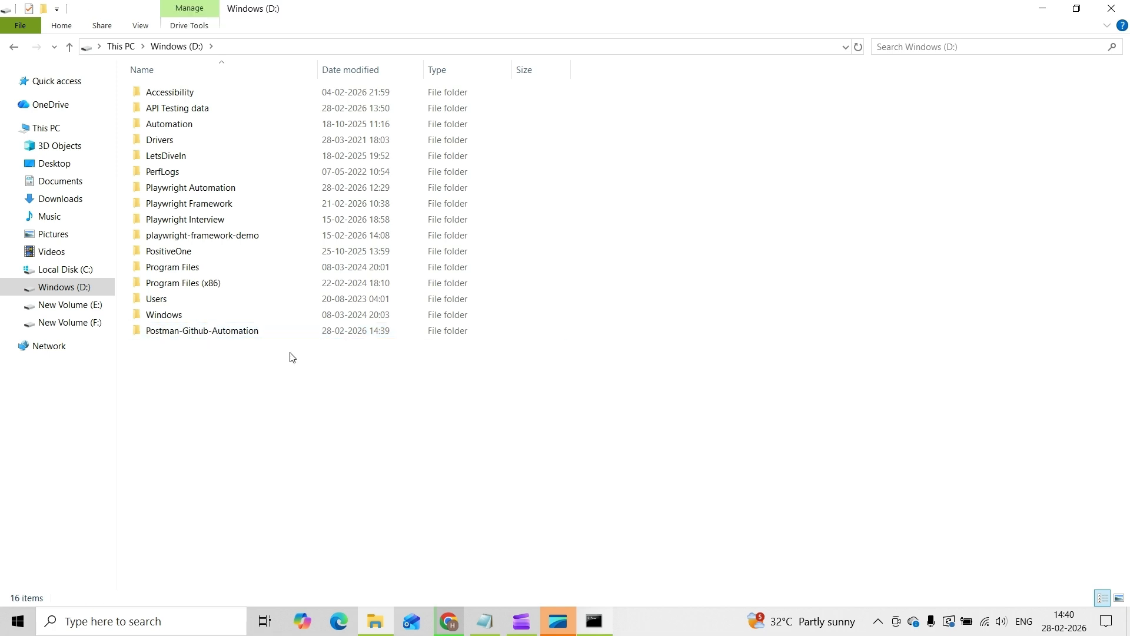
# - Close the existing Command Prompt and open a new one inside the Postman-Github-Automation folder
pyautogui.doubleClick(263, 334)
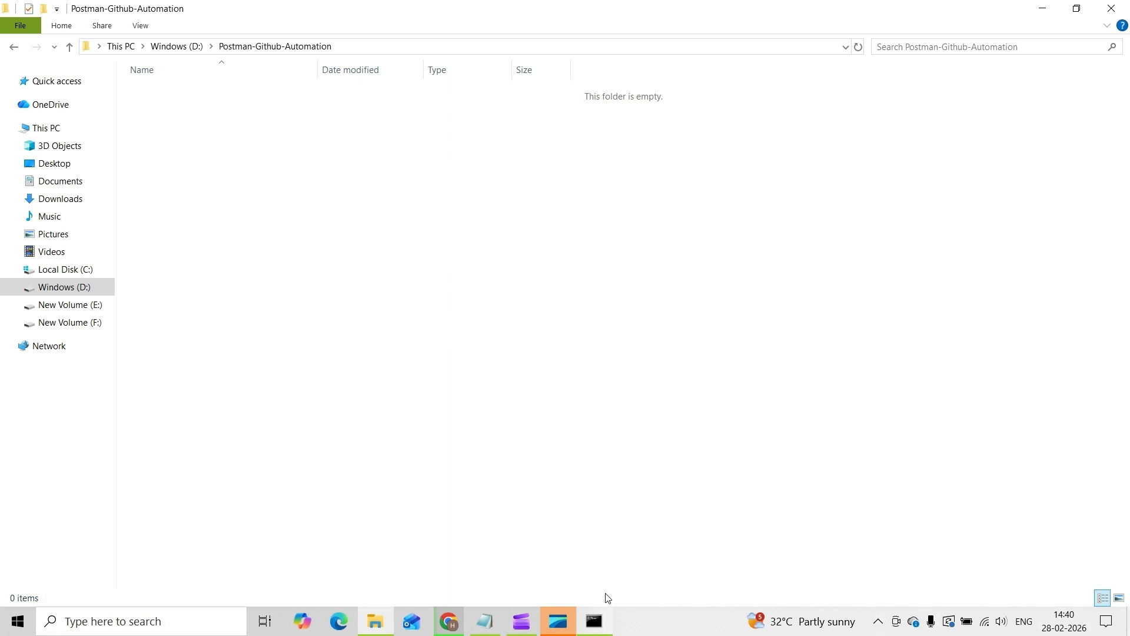
pyautogui.click(593, 621)
pyautogui.click(675, 50)
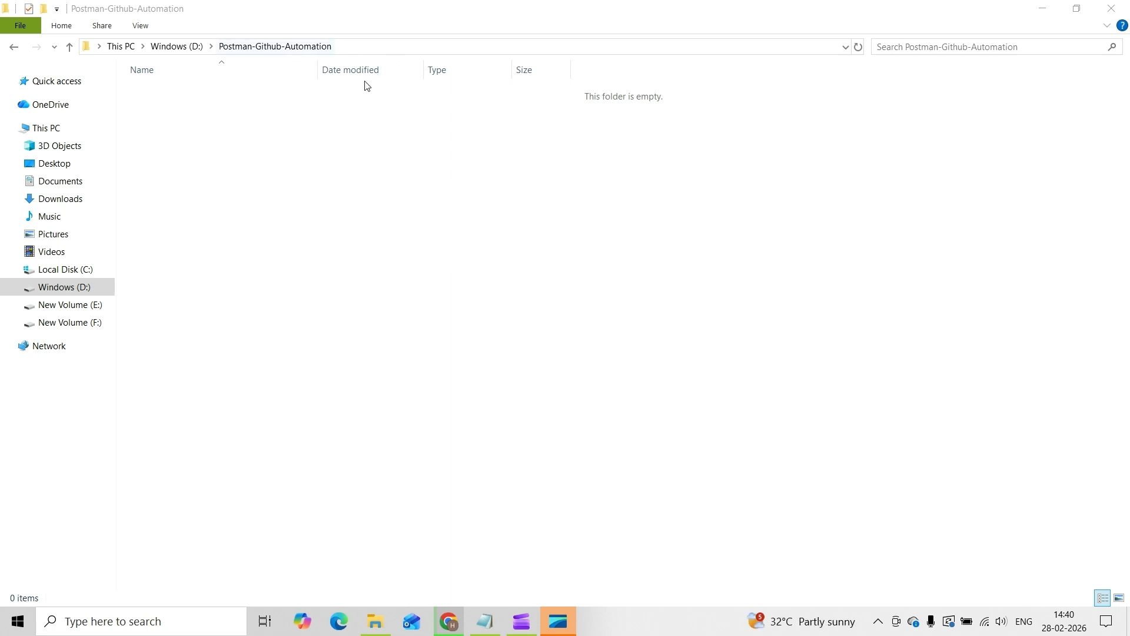
pyautogui.click(392, 49)
pyautogui.write('cmd')
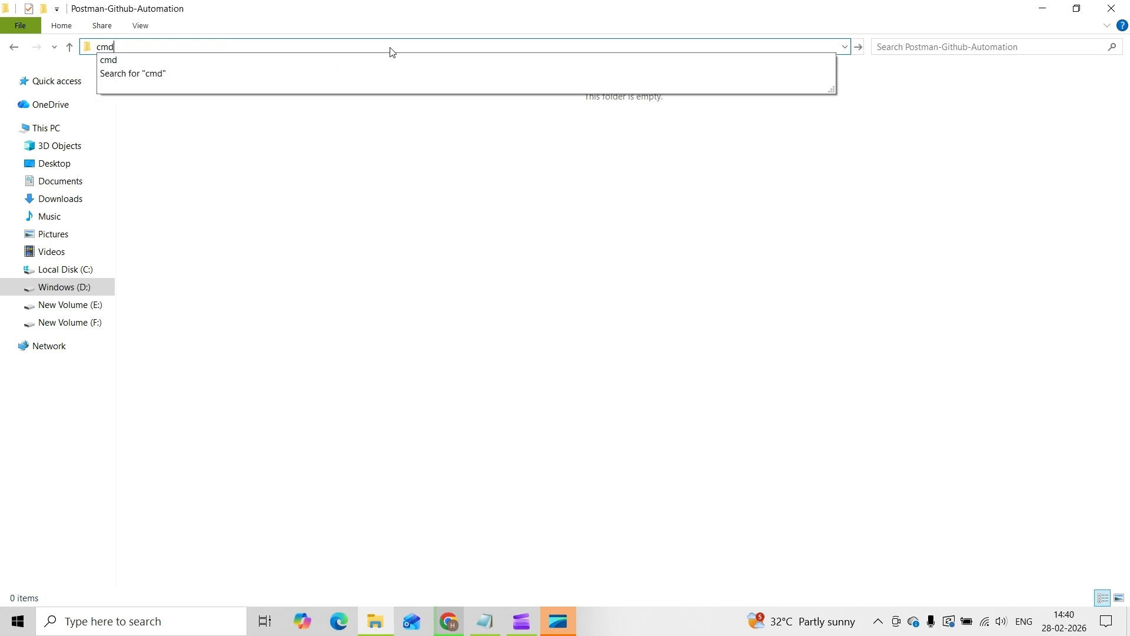
pyautogui.press('Return')
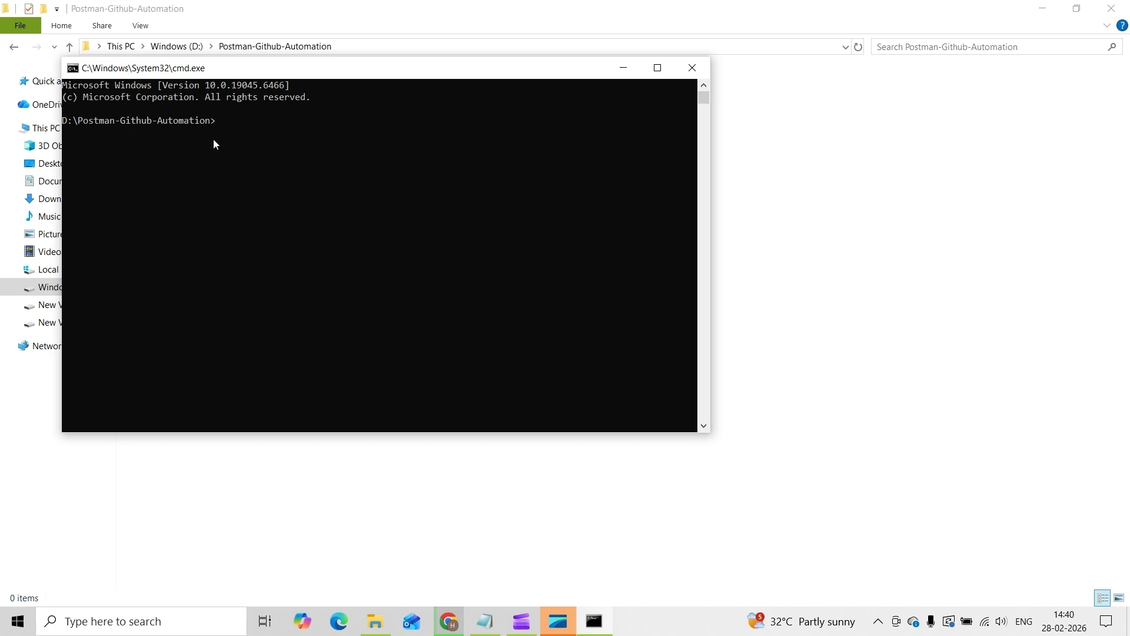
# - Copy git init from the Notepad command list and run it in the Command Prompt to initialize the project folder
pyautogui.click(484, 621)
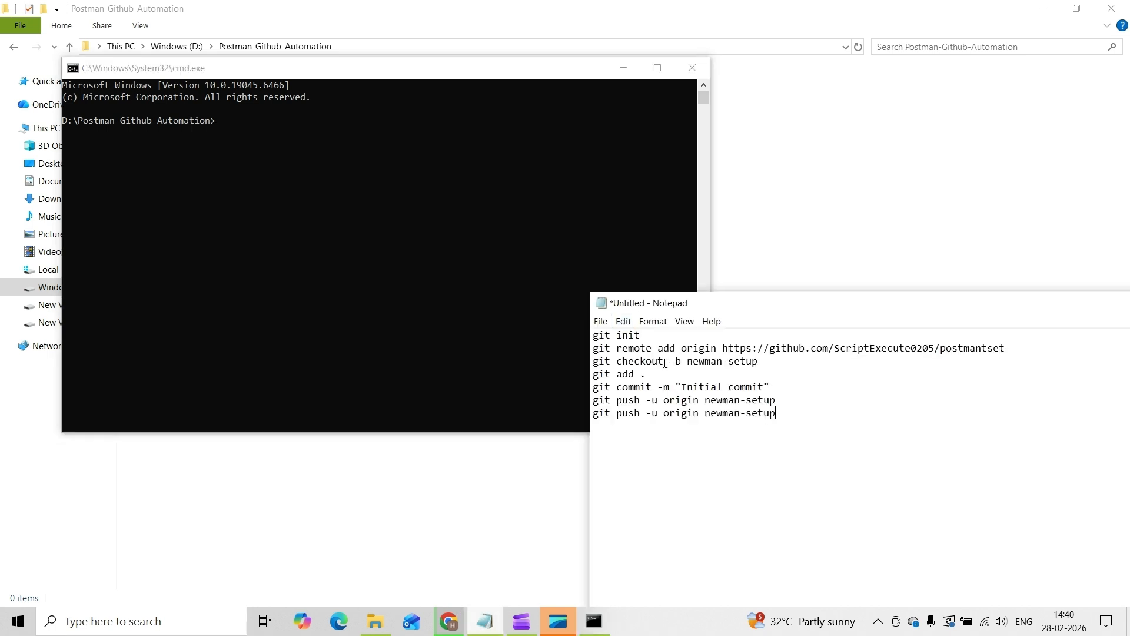
pyautogui.moveTo(637, 335); pyautogui.dragTo(590, 334)
pyautogui.click(592, 335)
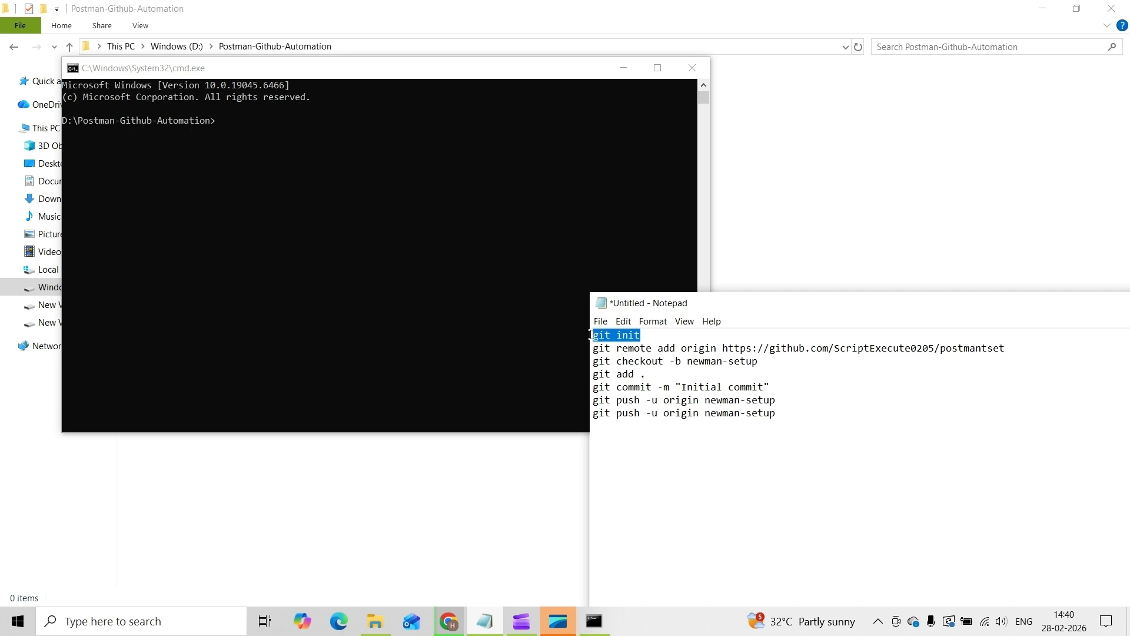
pyautogui.click(253, 125)
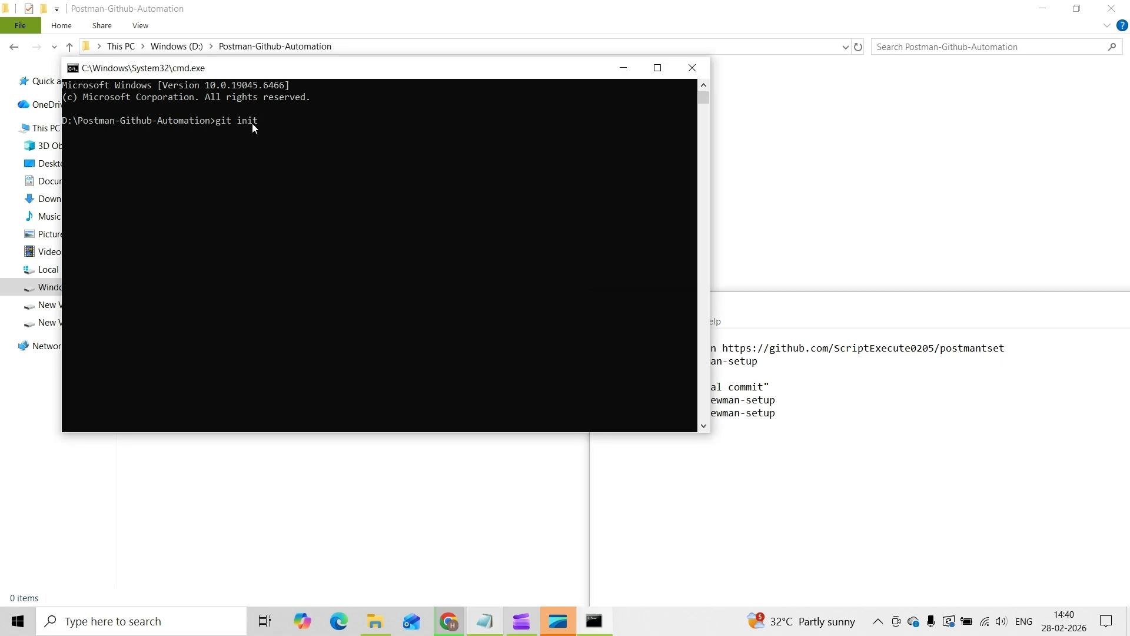
pyautogui.press('Return')
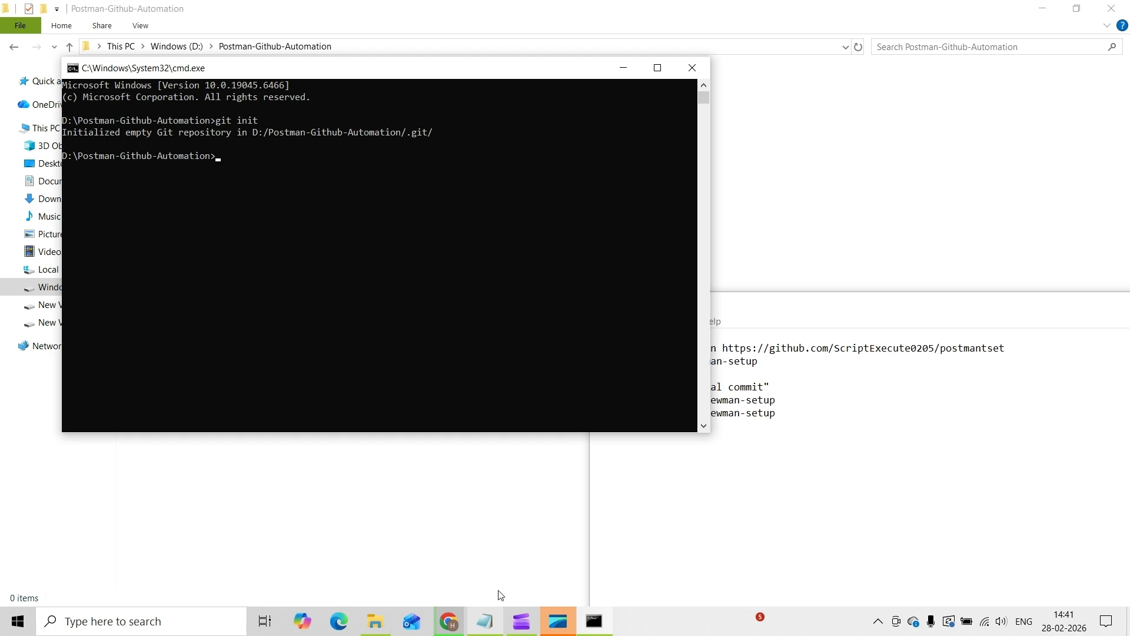
# - Copy the postman-api-automation repository URL from GitHub in Chrome and replace the URL in Notepad's git remote add origin line with it
pyautogui.click(448, 618)
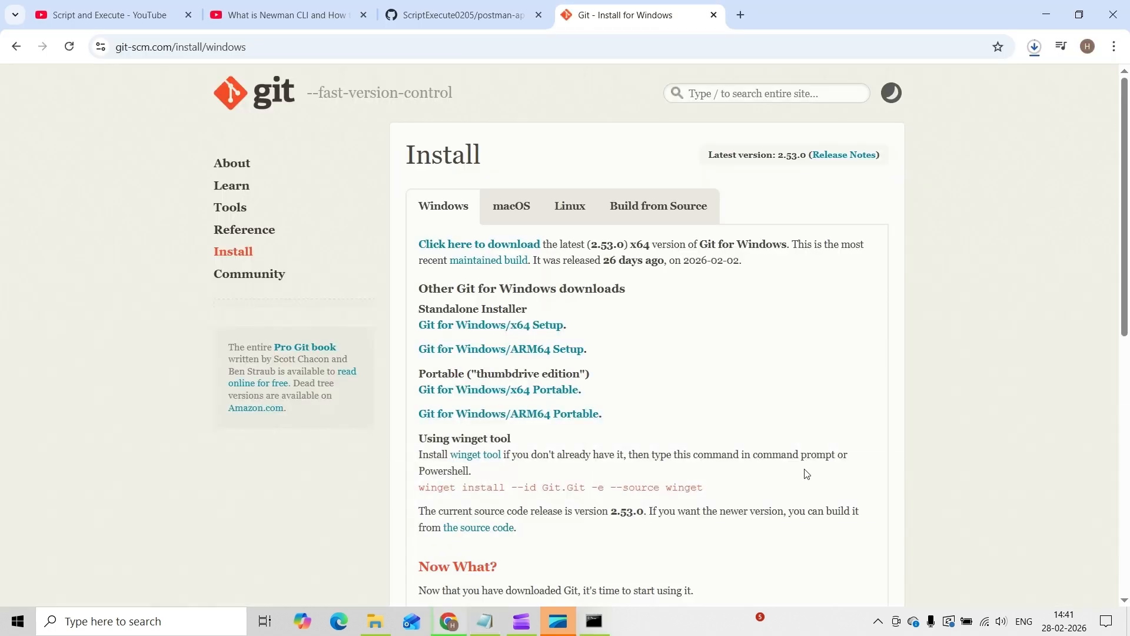
pyautogui.click(469, 17)
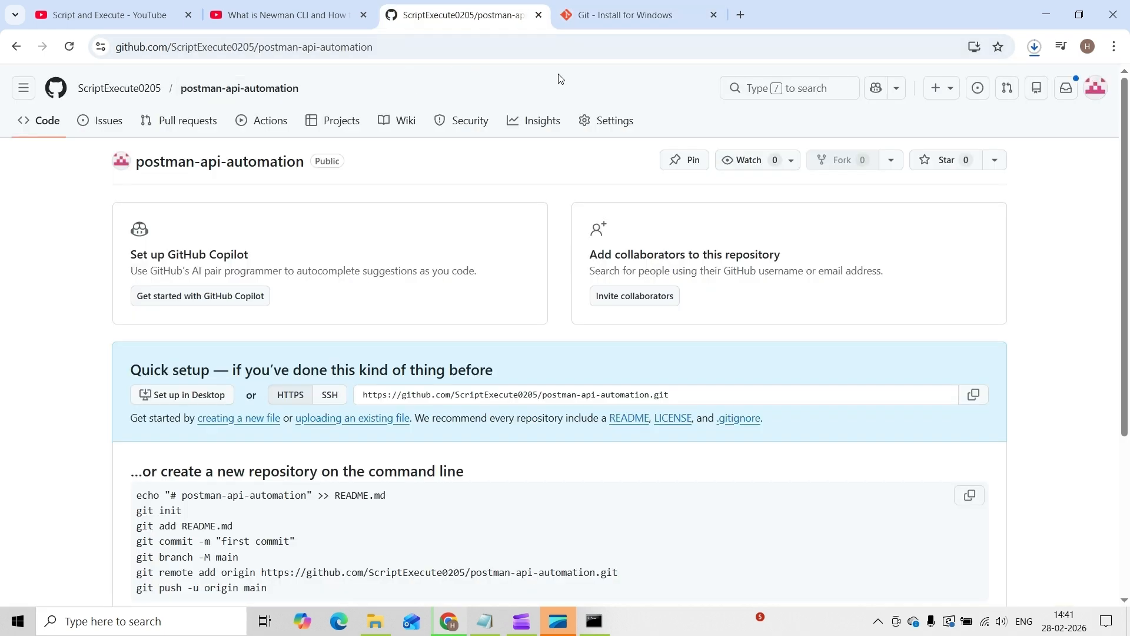
pyautogui.click(459, 49)
pyautogui.hotkey('ctrl', 'c')
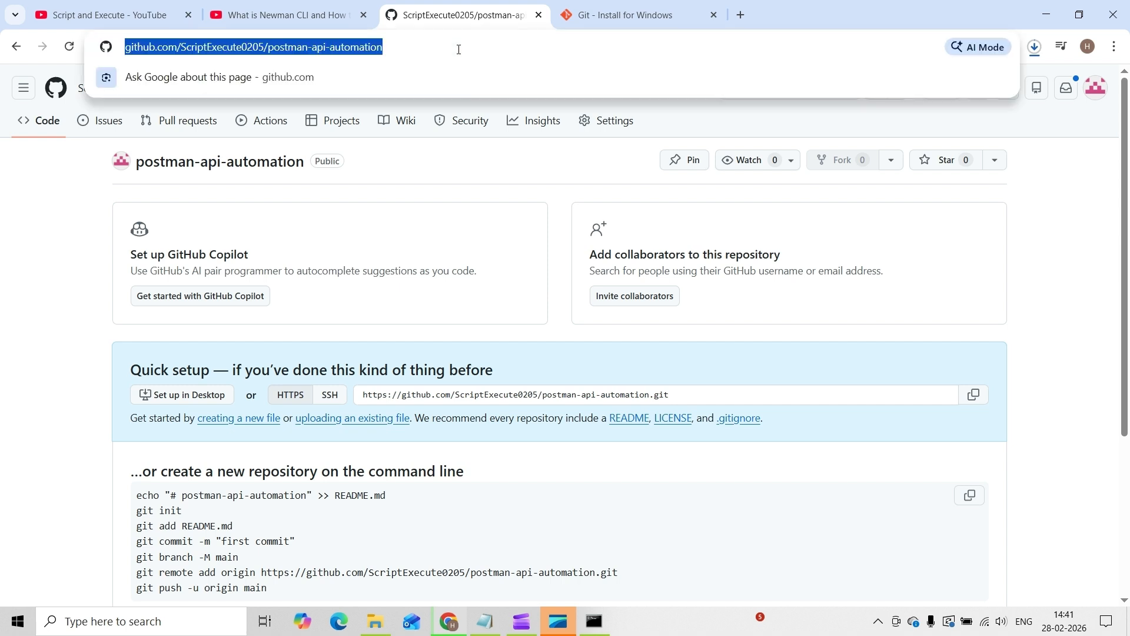
pyautogui.click(484, 621)
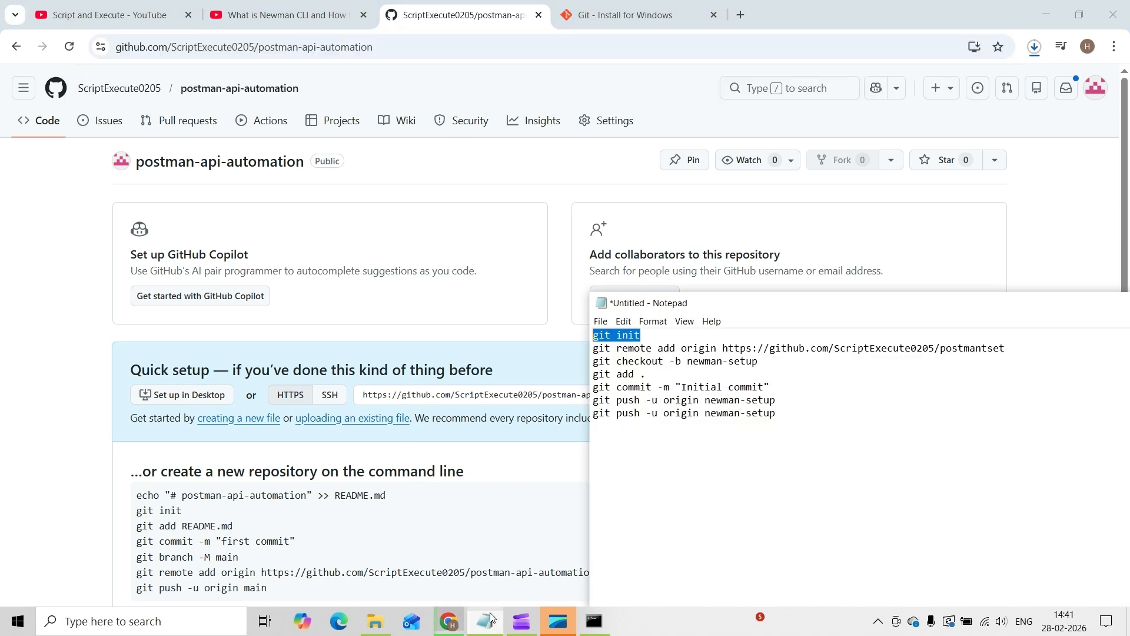
pyautogui.moveTo(1027, 348); pyautogui.dragTo(725, 352)
pyautogui.hotkey('ctrl', 'v')
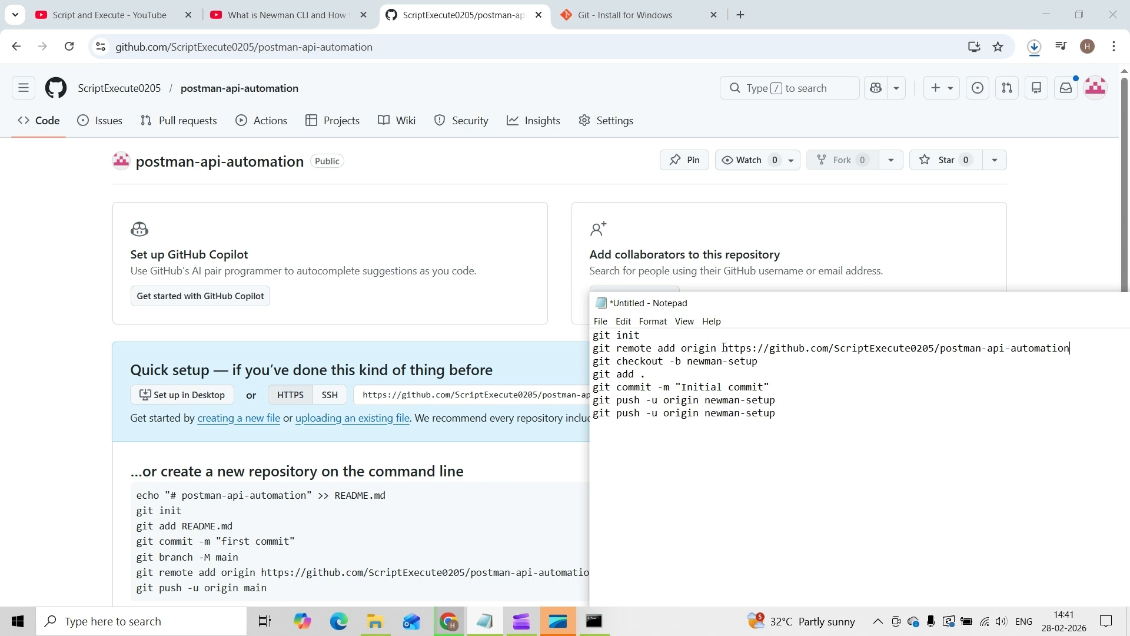
# - Copy the git remote add origin line with the postman-api-automation URL from Notepad and run it in the Command Prompt
pyautogui.moveTo(1079, 349); pyautogui.dragTo(596, 349)
pyautogui.hotkey('ctrl', 'c')
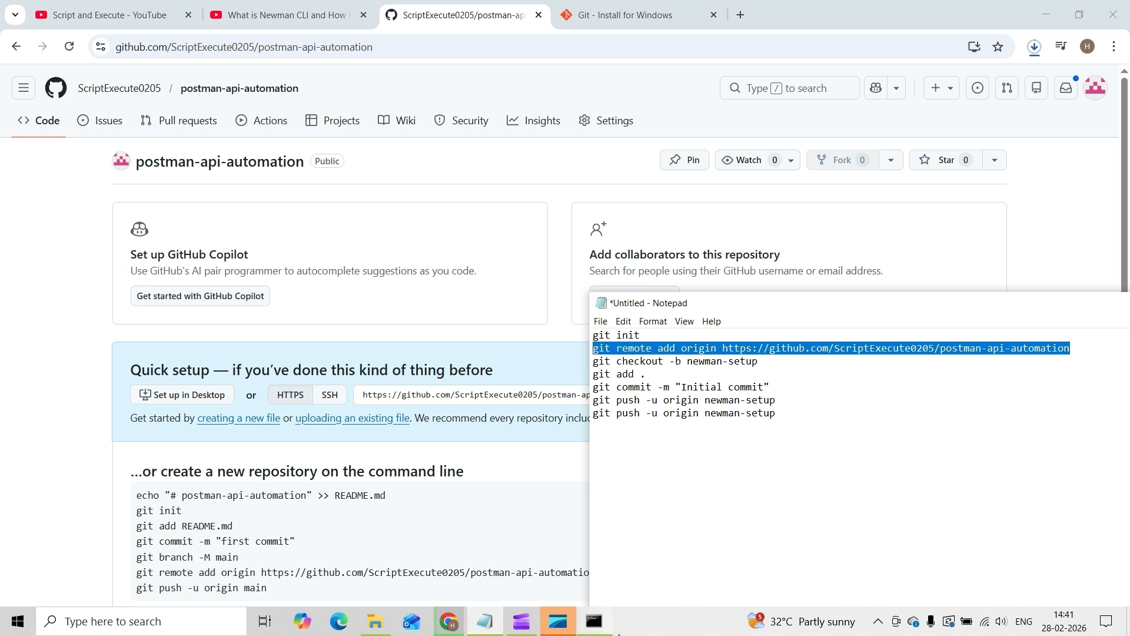
pyautogui.click(594, 620)
pyautogui.hotkey('ctrl', 'v')
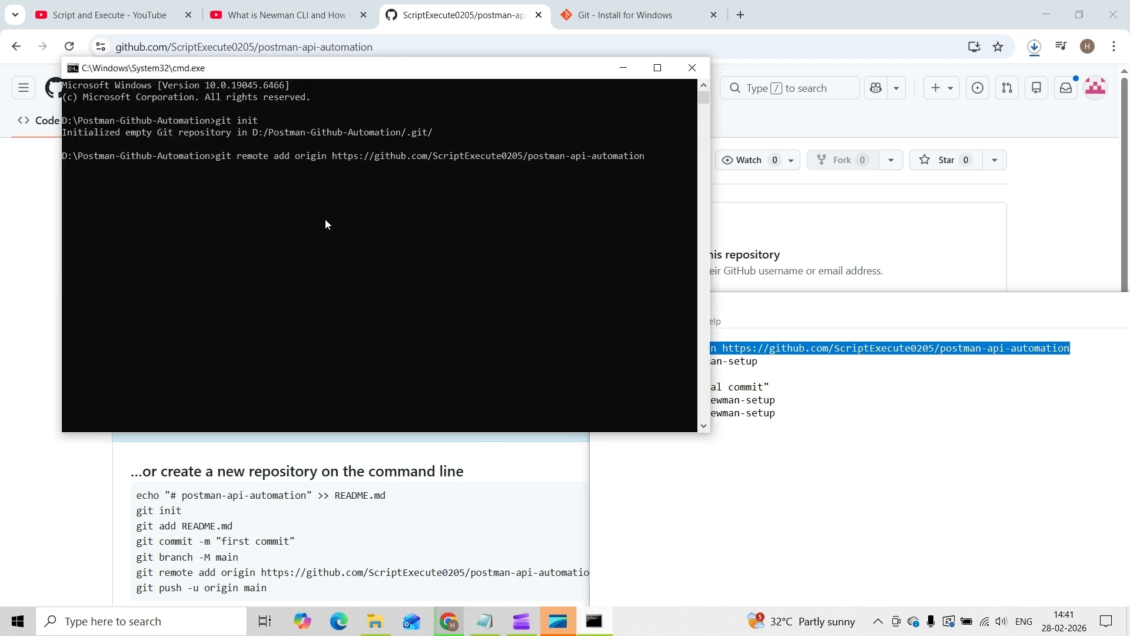
pyautogui.press('Return')
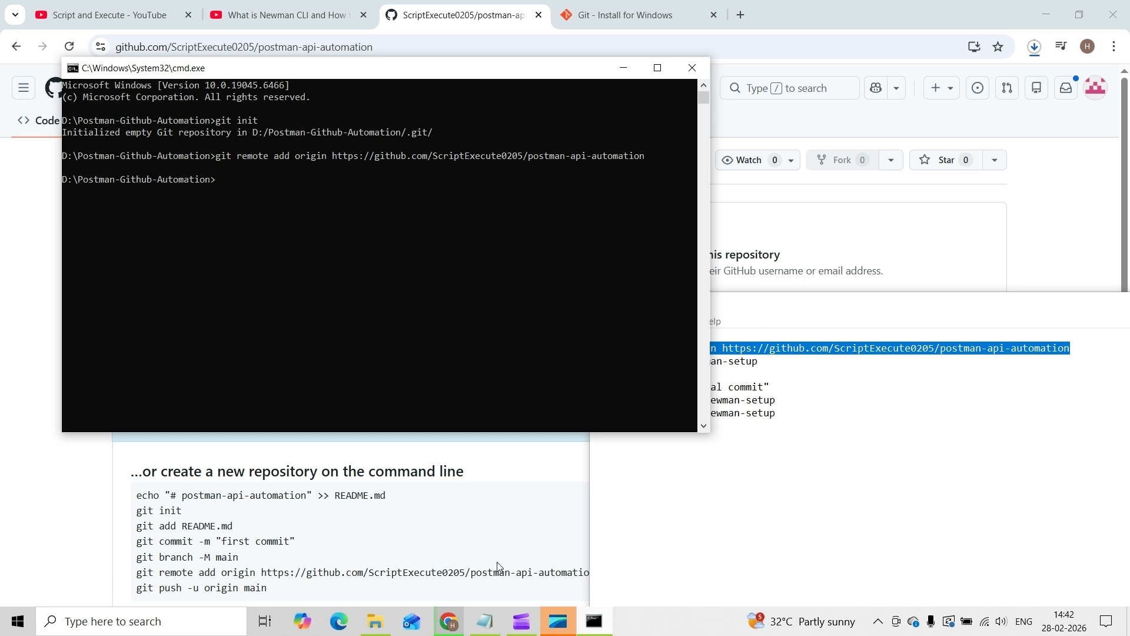
# - Copy git checkout -b newman-setup from the Notepad command list and run it in the Command Prompt to create the branch
pyautogui.click(624, 69)
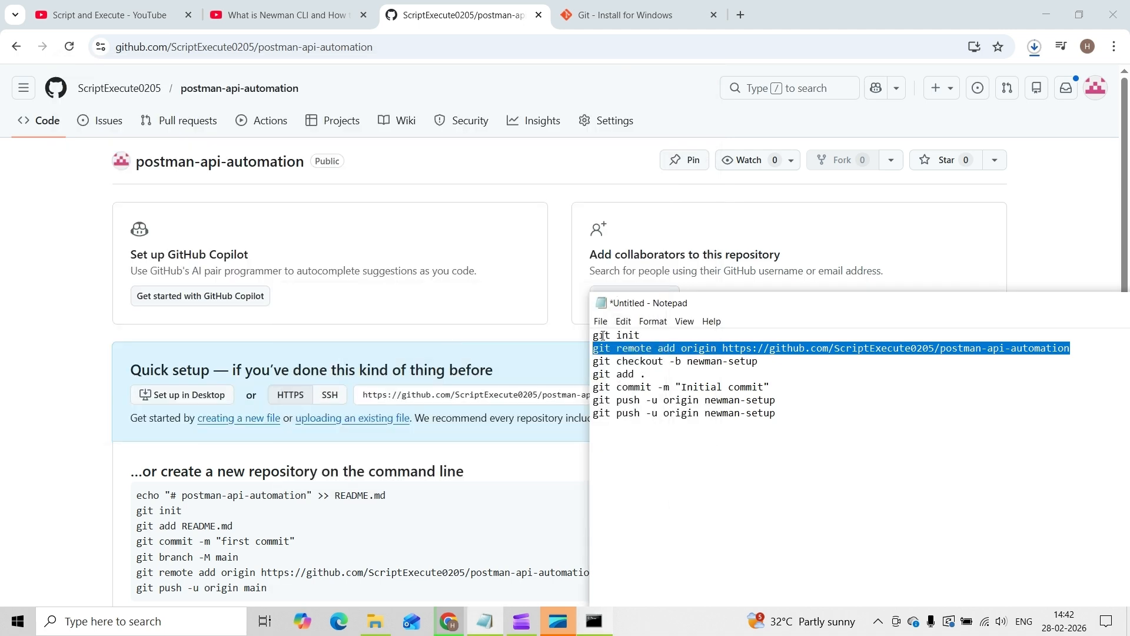
pyautogui.moveTo(785, 302); pyautogui.dragTo(913, 484)
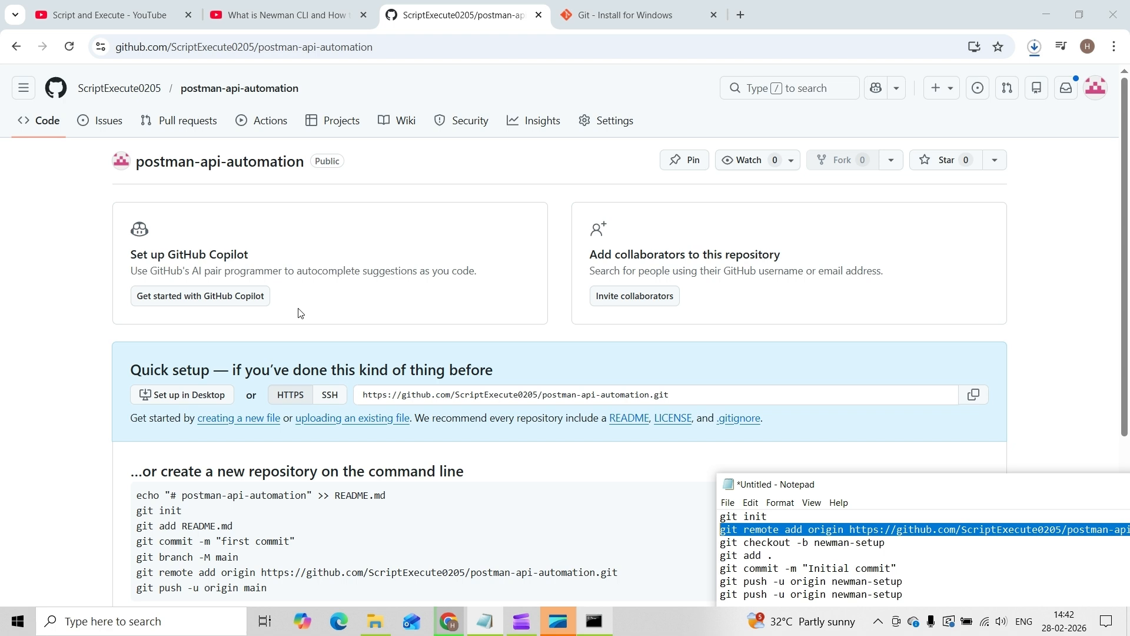
pyautogui.click(585, 621)
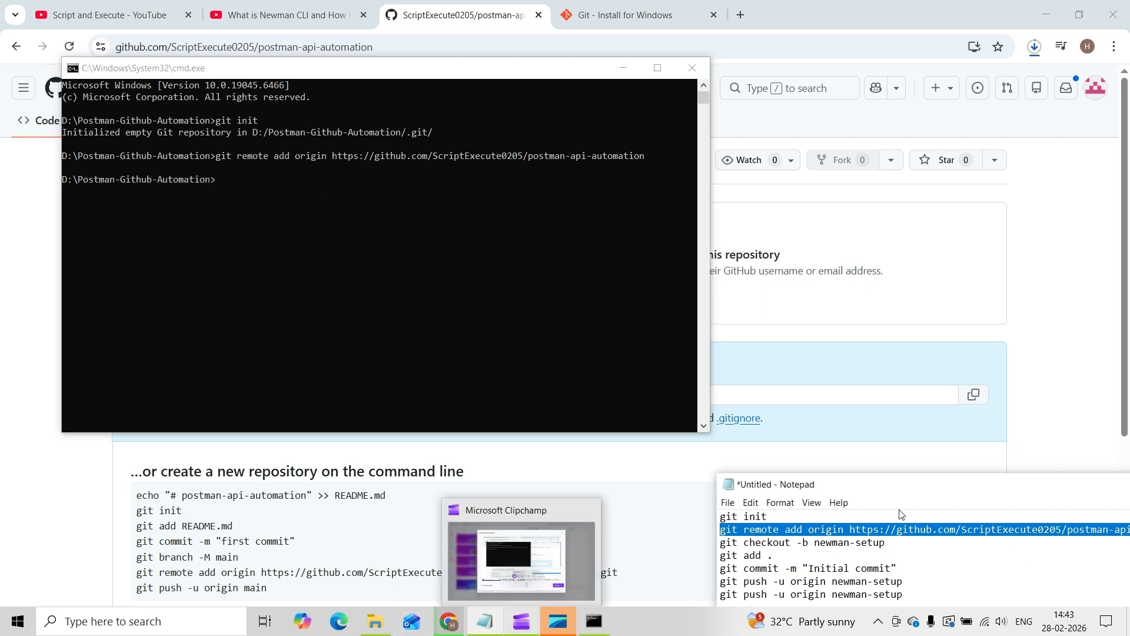
pyautogui.moveTo(871, 491); pyautogui.dragTo(819, 225)
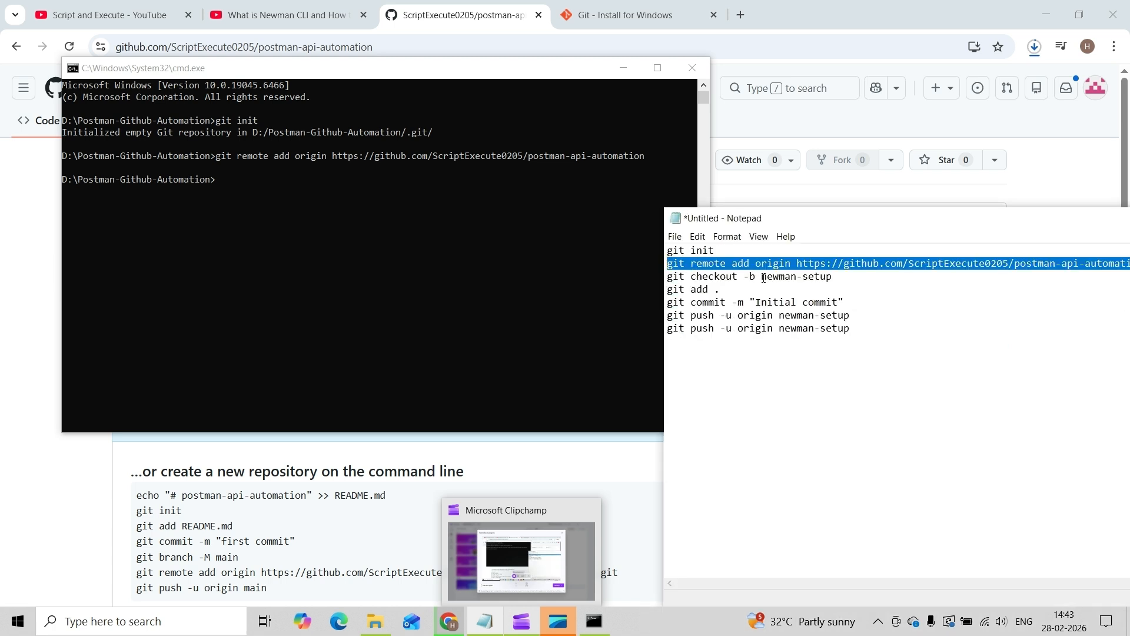
pyautogui.moveTo(763, 277); pyautogui.dragTo(837, 275)
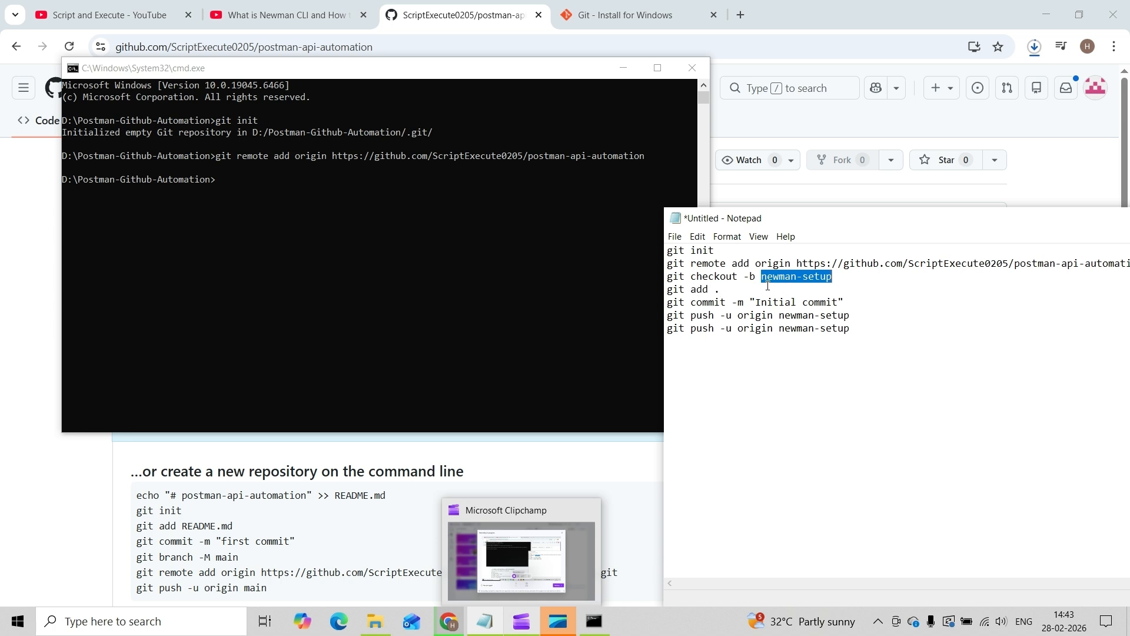
pyautogui.moveTo(744, 276); pyautogui.dragTo(754, 276)
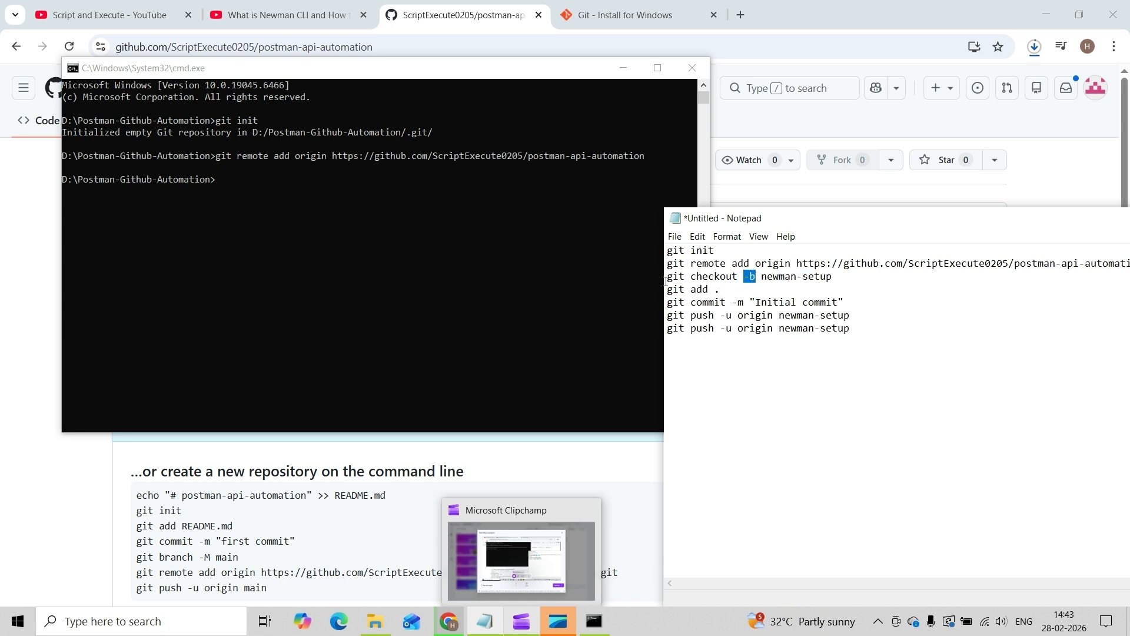
pyautogui.moveTo(832, 276); pyautogui.dragTo(667, 276)
pyautogui.press('super+c')
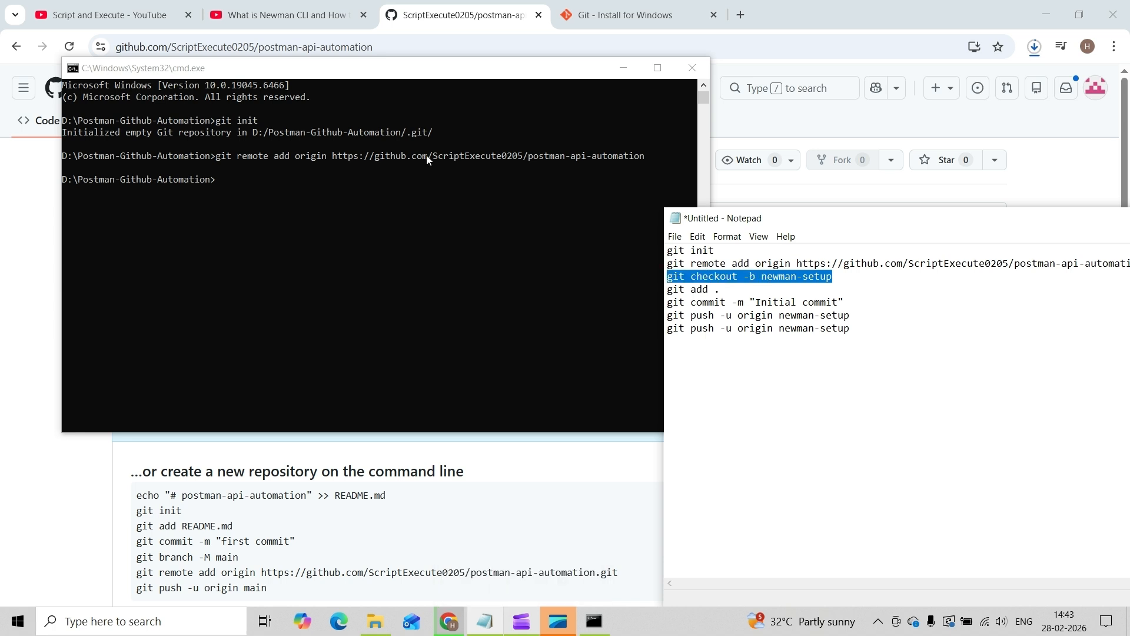
pyautogui.click(189, 186)
pyautogui.rightClick(234, 181)
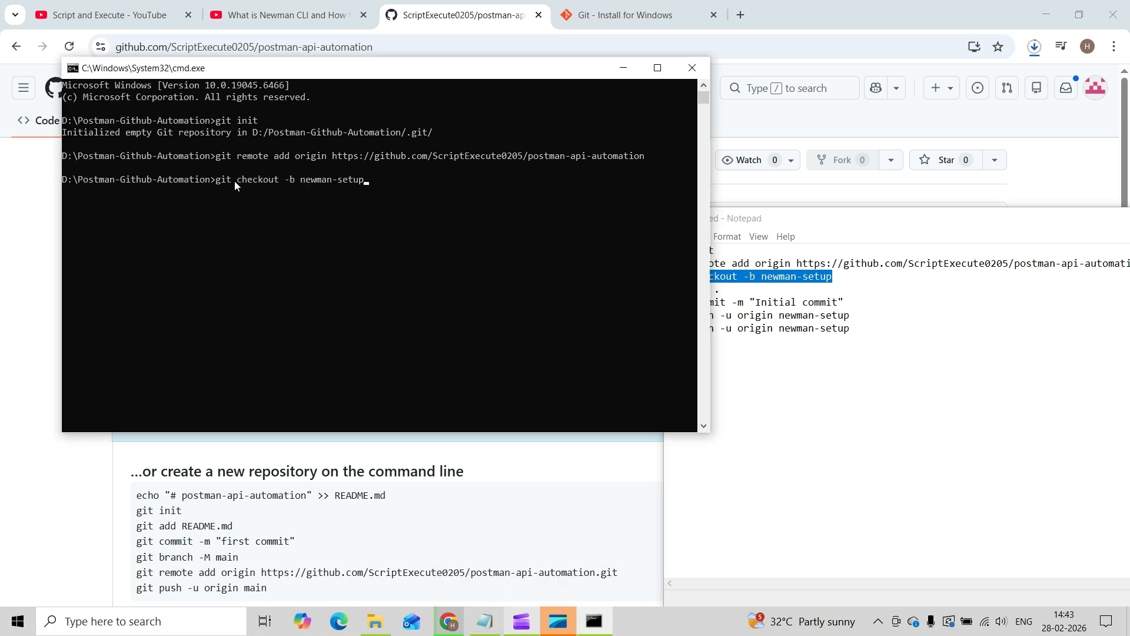
pyautogui.press('Return')
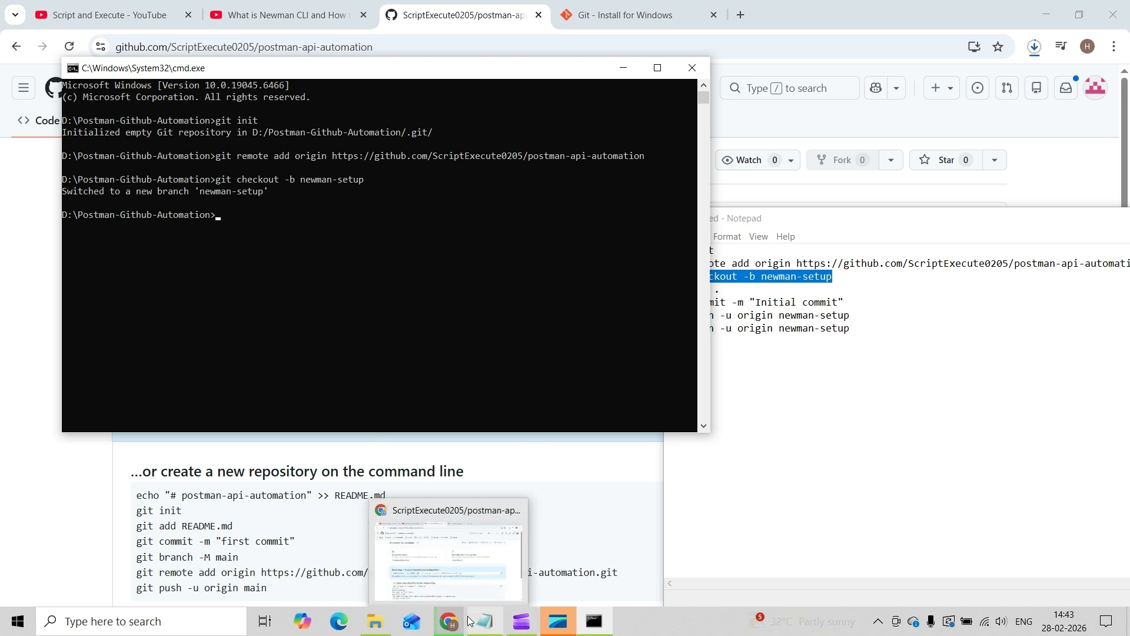
# - Switch to File Explorer and create a text document named readme in the Postman-Github-Automation folder
pyautogui.click(380, 624)
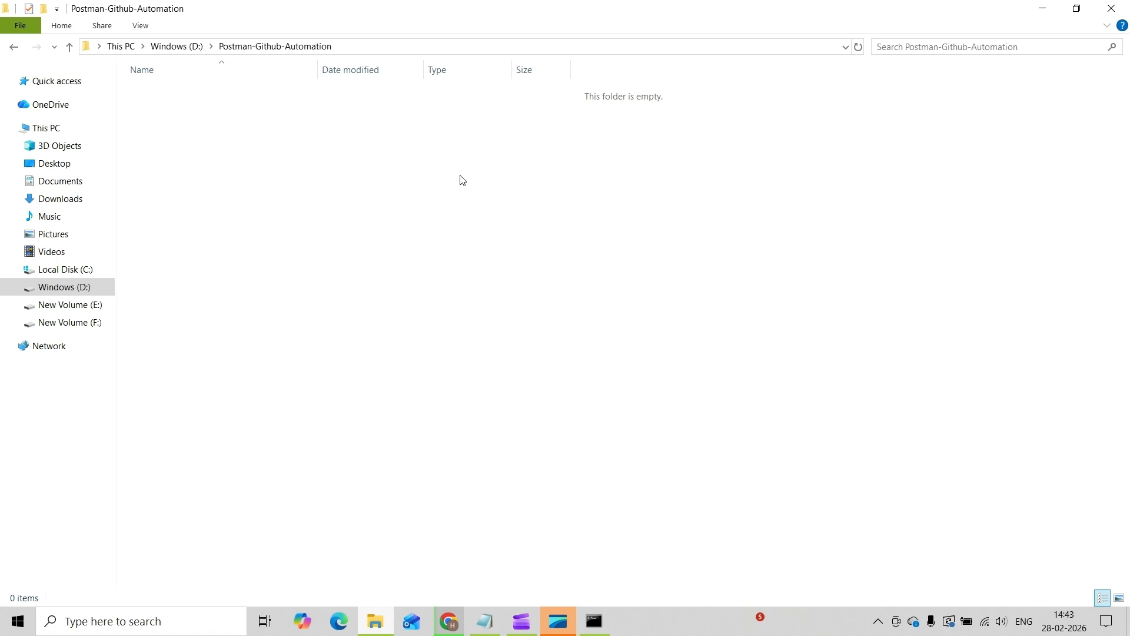
pyautogui.rightClick(450, 262)
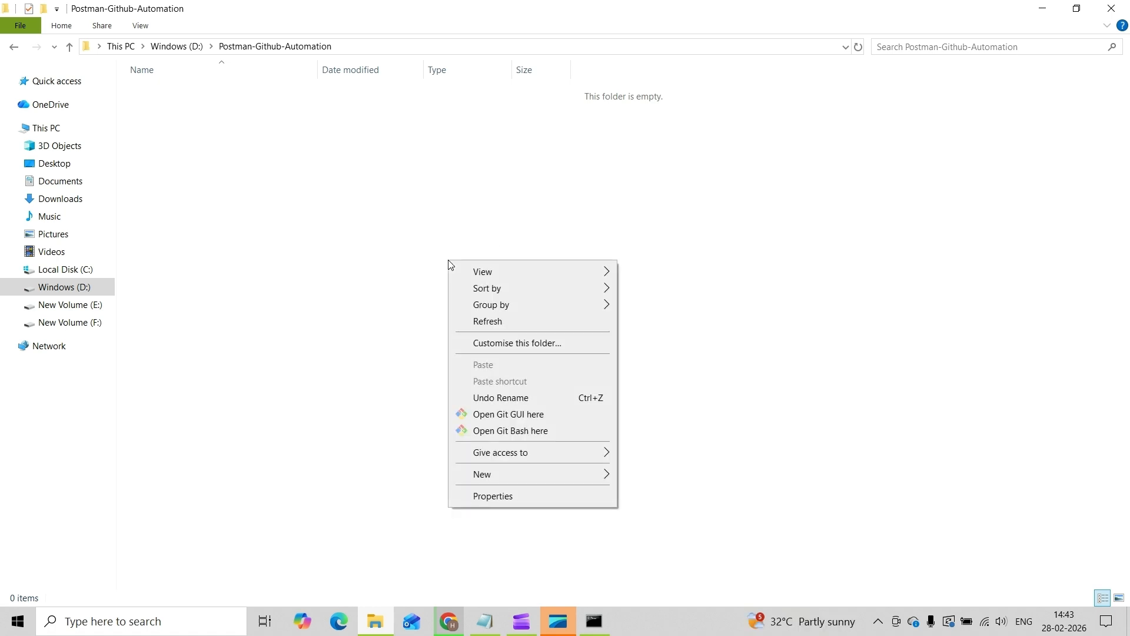
pyautogui.moveTo(547, 479)
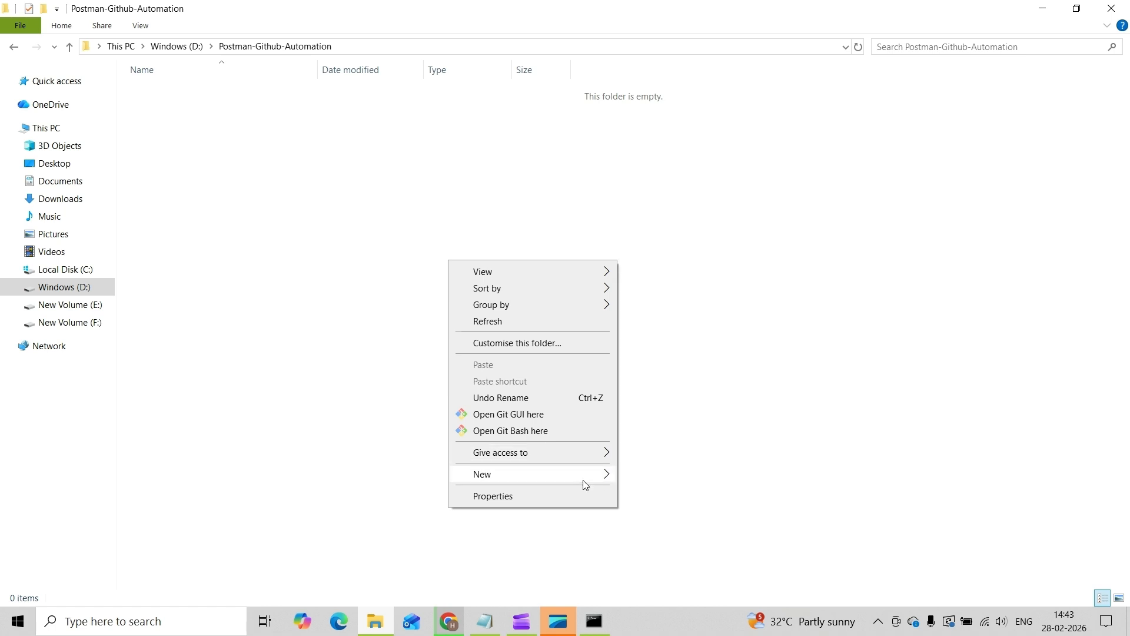
pyautogui.moveTo(607, 480)
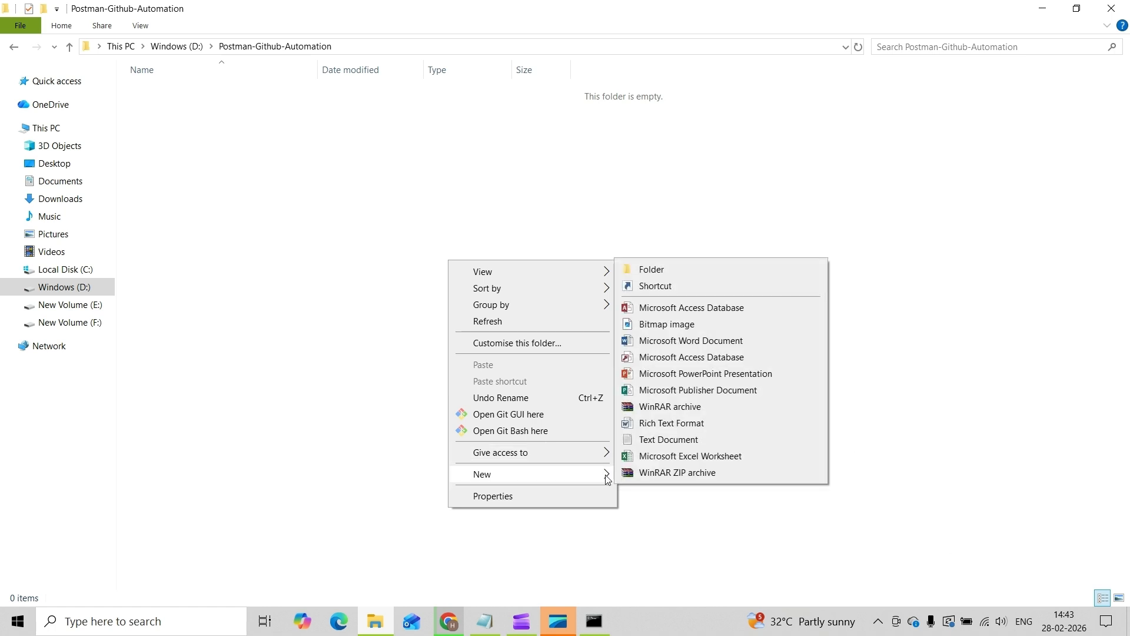
pyautogui.click(679, 440)
pyautogui.write('rea')
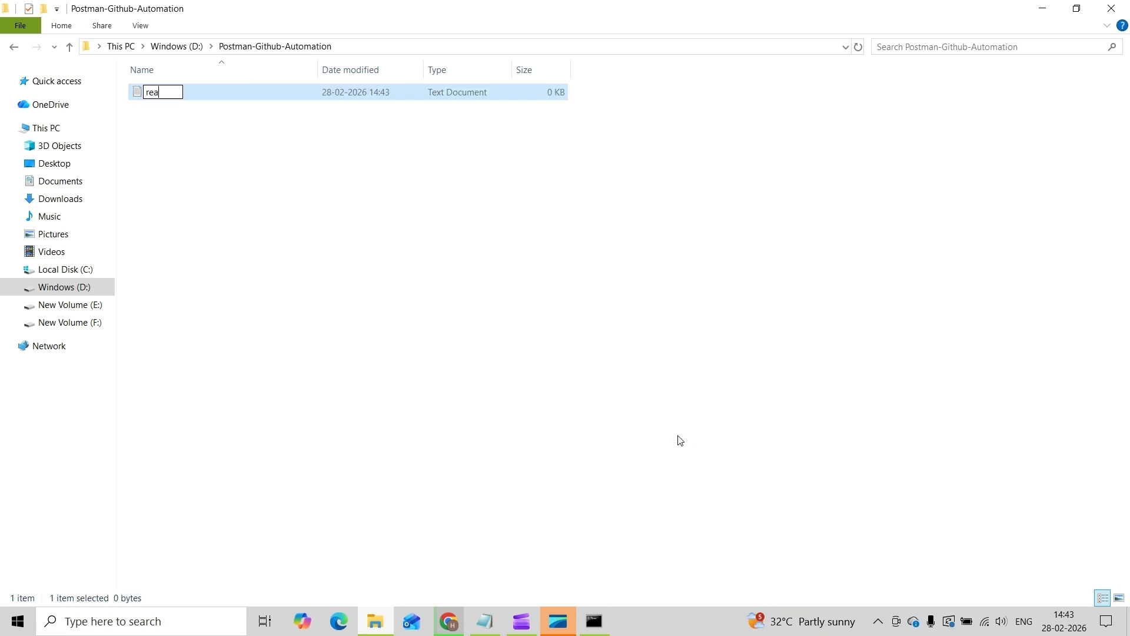
pyautogui.write('dme')
pyautogui.press('Return')
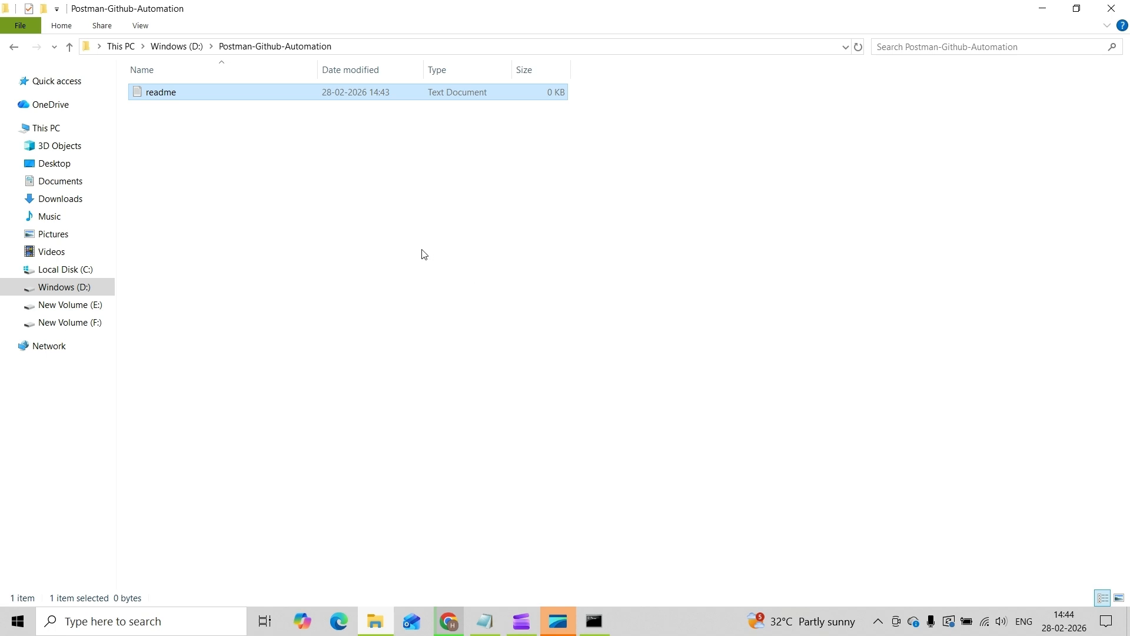
# - Open the readme file, enter "This is my postman automation project", save it and close it
pyautogui.doubleClick(247, 94)
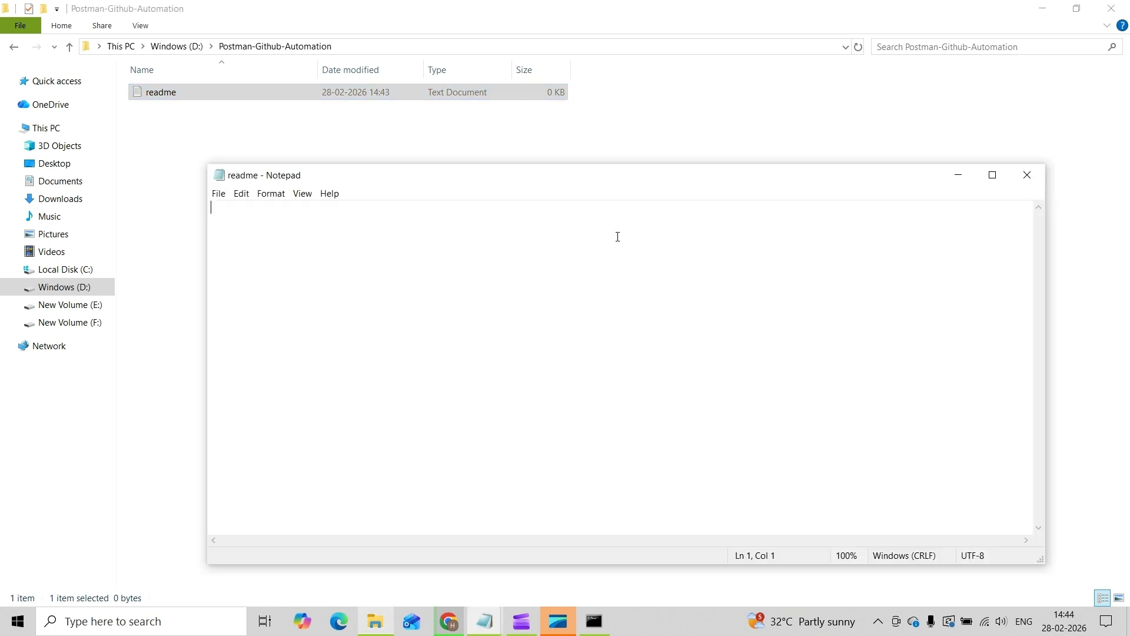
pyautogui.write('This is my postman auto')
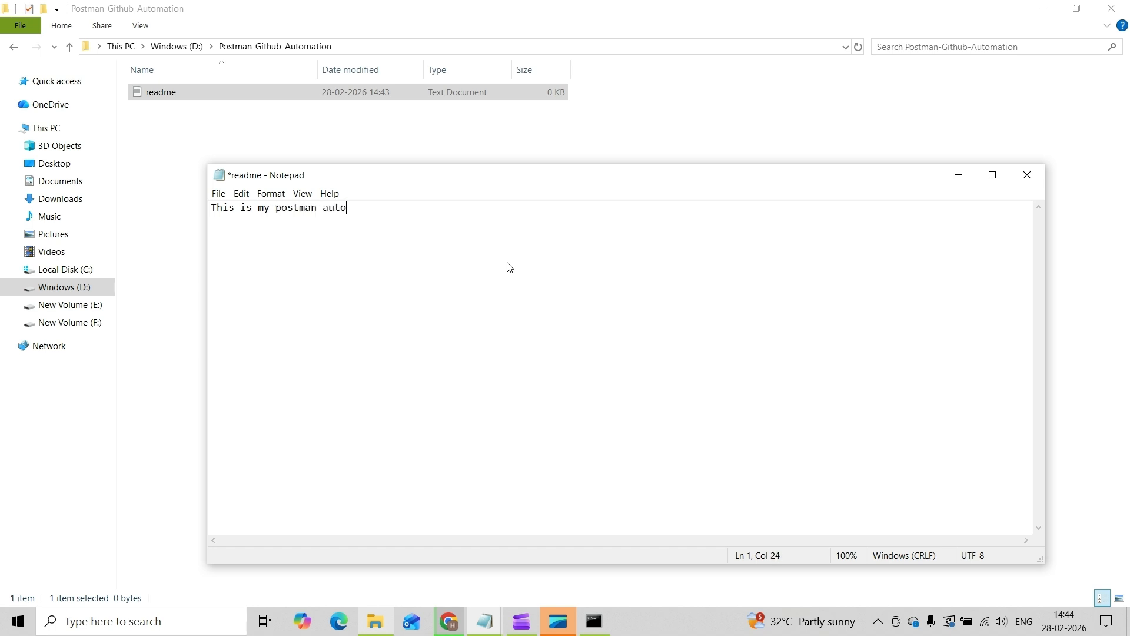
pyautogui.write('mation project')
pyautogui.hotkey('ctrl', 's')
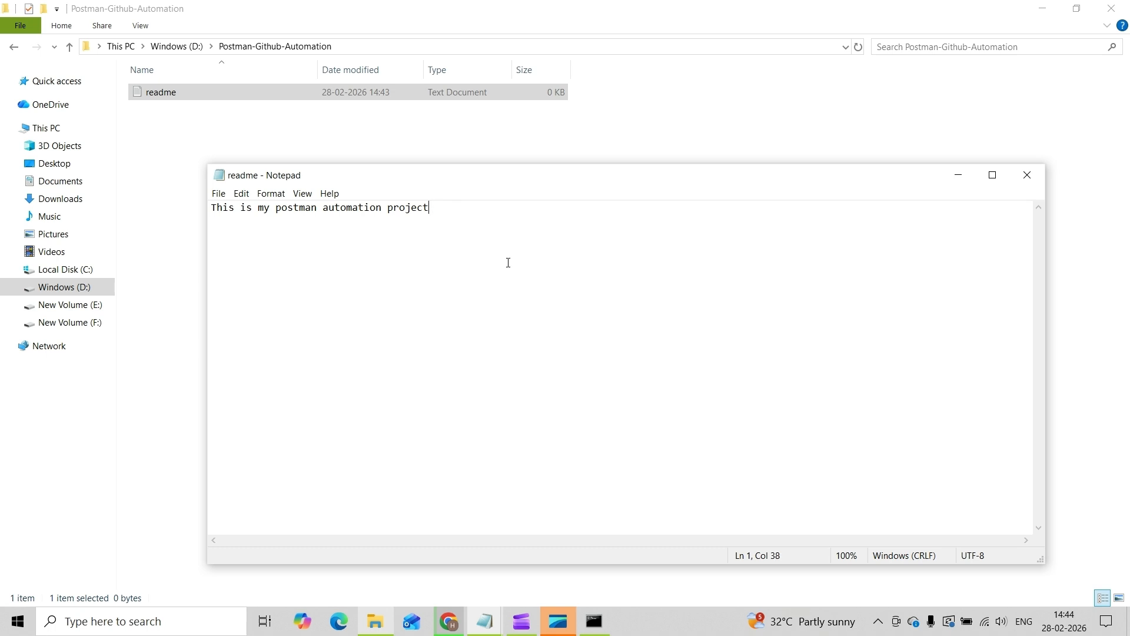
pyautogui.click(1027, 175)
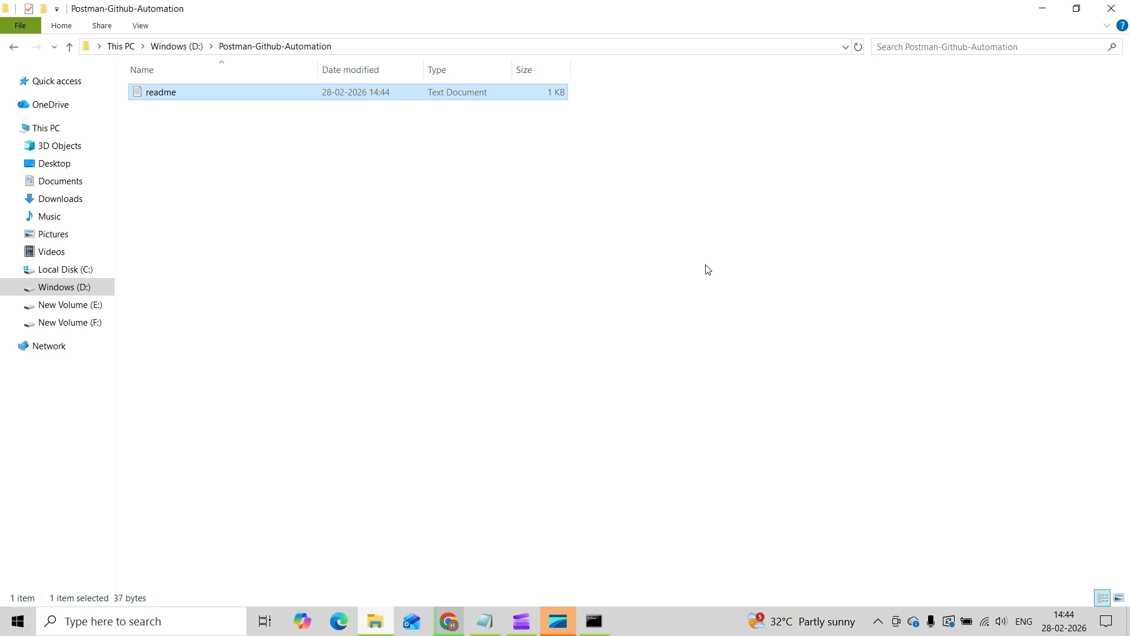
# - Copy git add . from the Notepad command list and run it in the Command Prompt to stage the project files
pyautogui.click(485, 621)
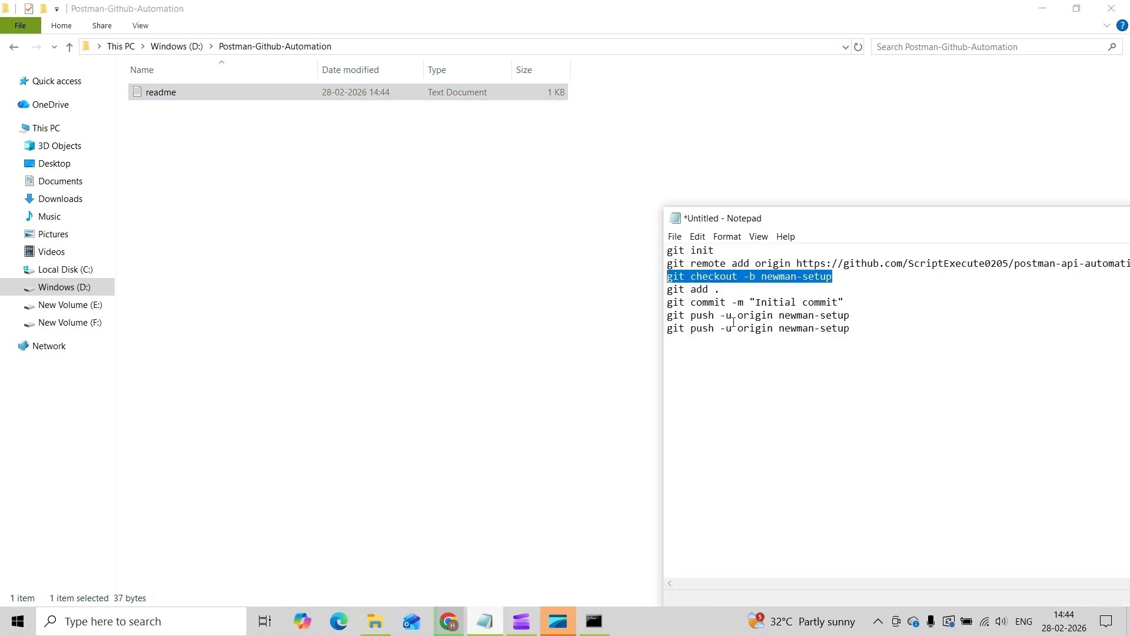
pyautogui.moveTo(740, 286); pyautogui.dragTo(666, 289)
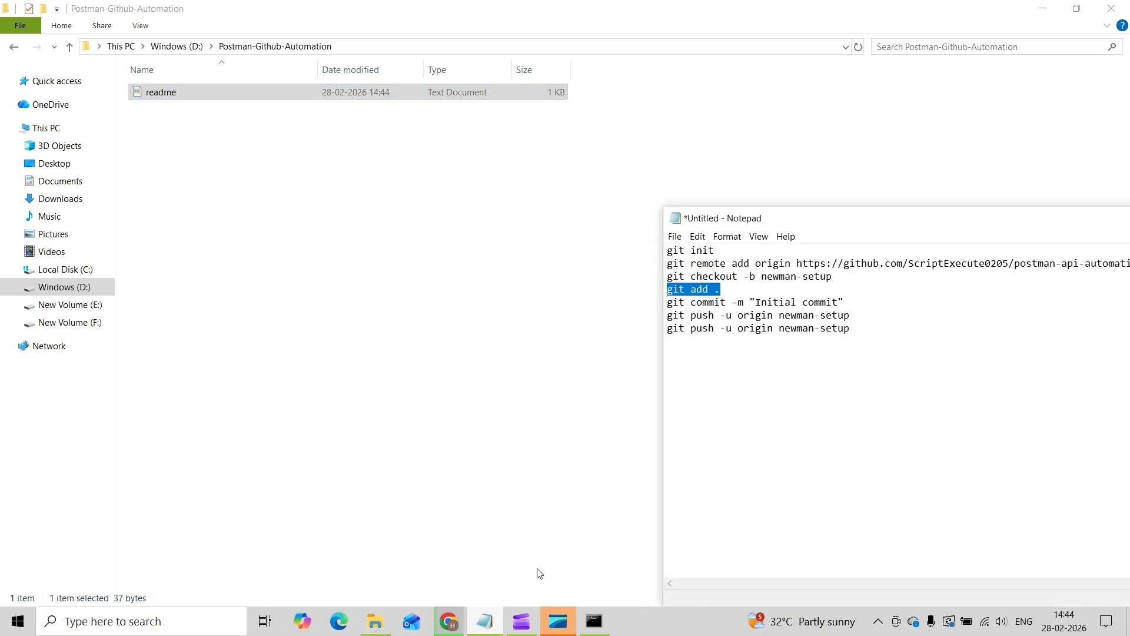
pyautogui.click(594, 621)
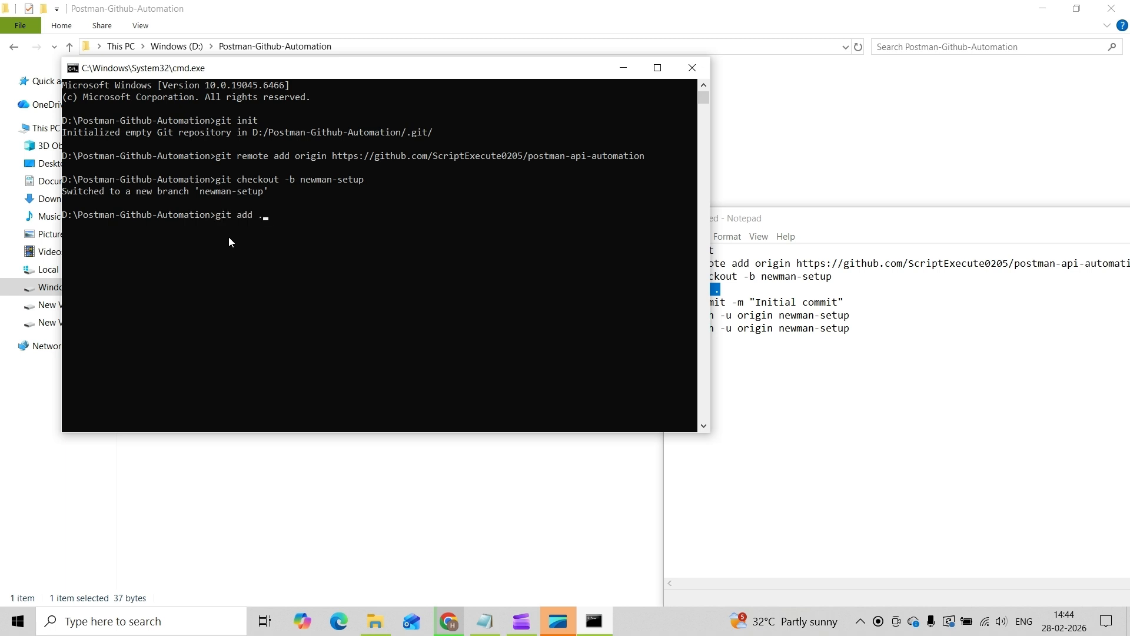
pyautogui.press('Return')
# - Copy git commit -m "Initial commit" from the Notepad command list and run it in the Command Prompt
pyautogui.click(484, 621)
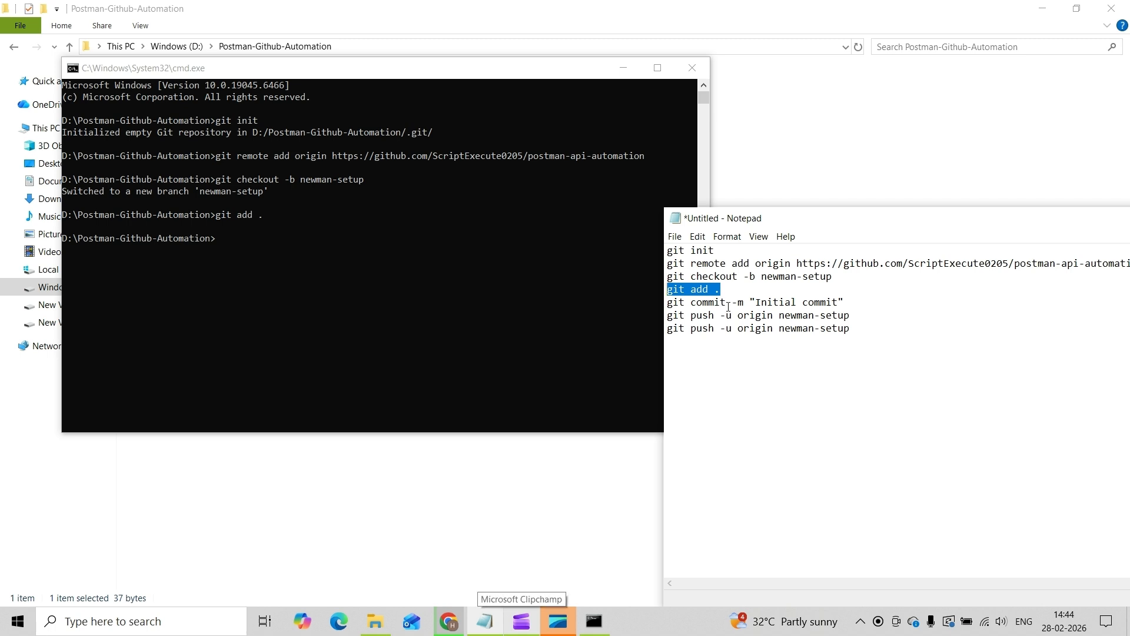
pyautogui.moveTo(856, 308); pyautogui.dragTo(666, 300)
pyautogui.hotkey('ctrl', 'c')
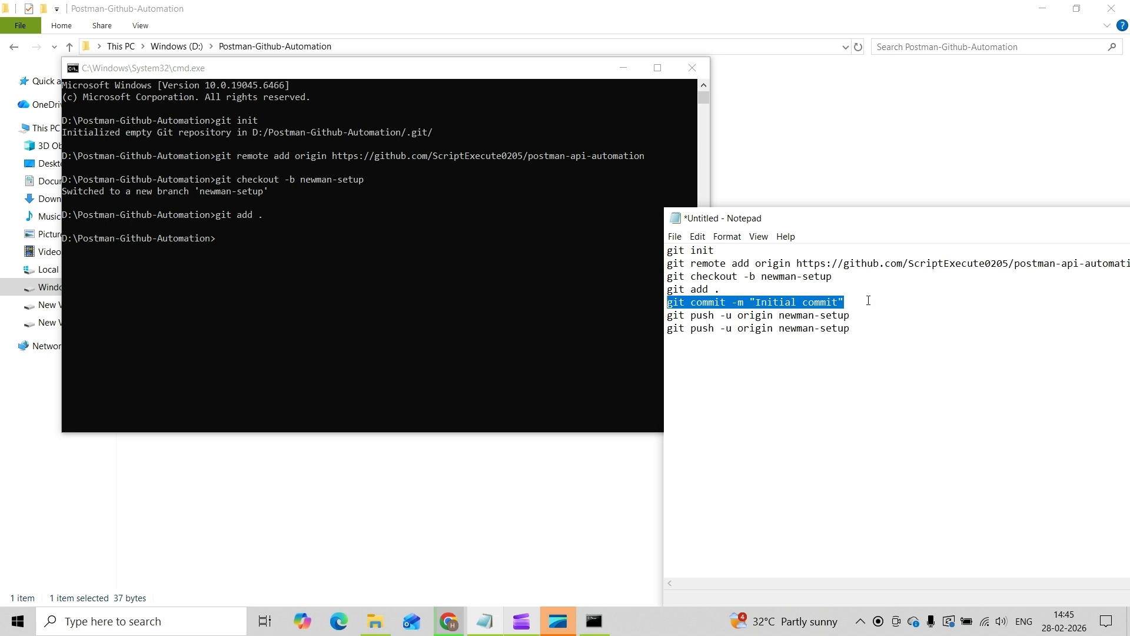
pyautogui.click(235, 243)
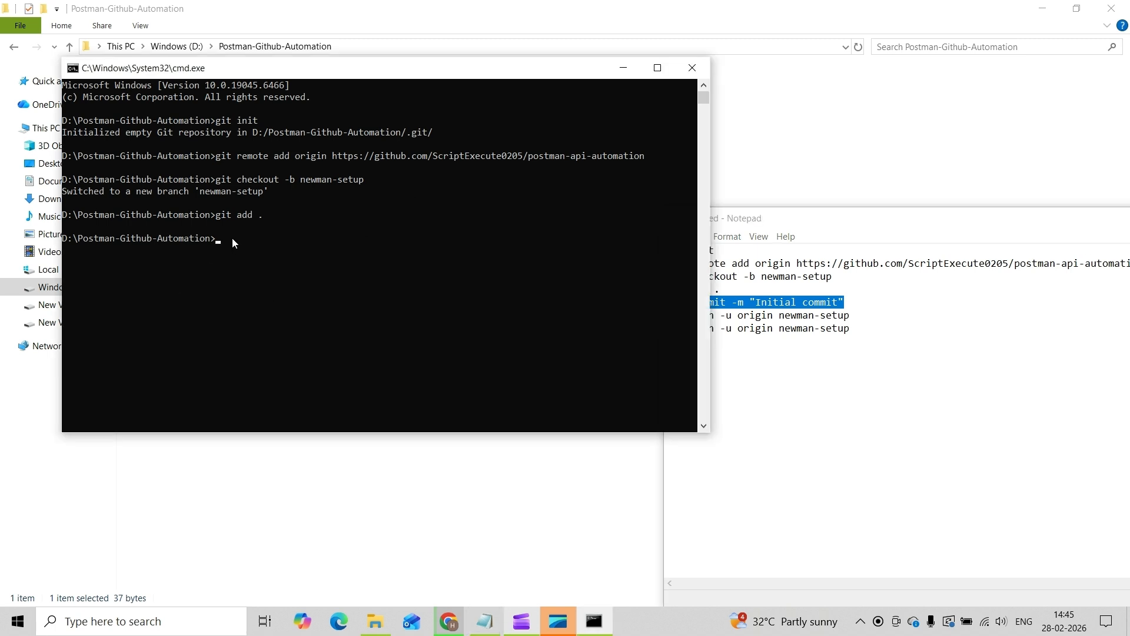
pyautogui.hotkey('ctrl', 'v')
pyautogui.press('Return')
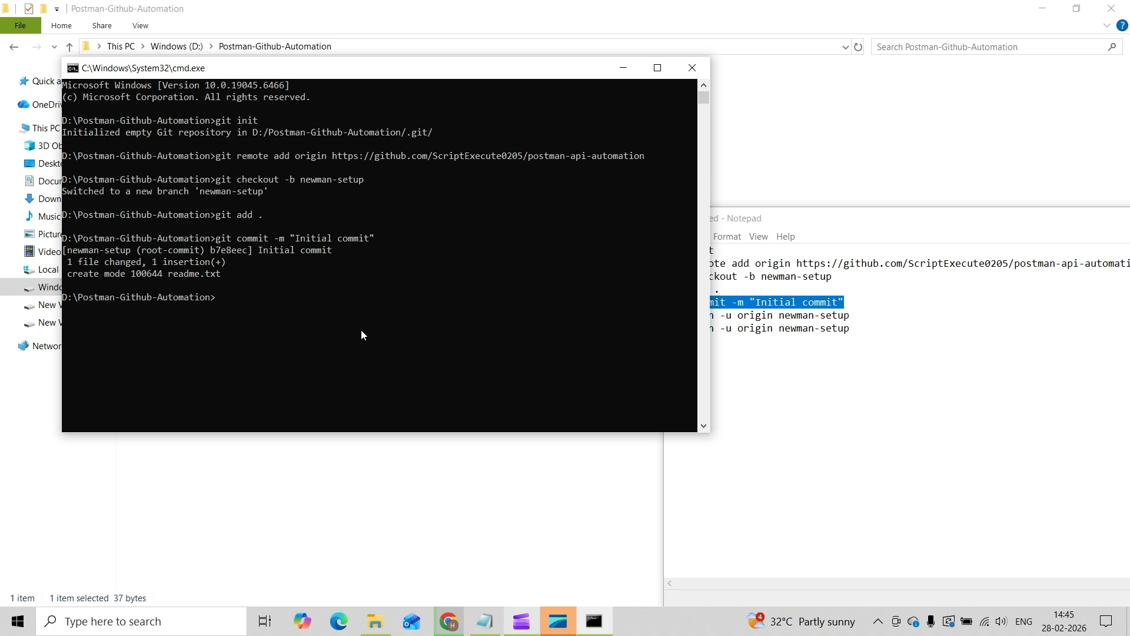
# - Copy git push -u origin newman-setup from the Notepad command list and run it in the Command Prompt to push the branch
pyautogui.click(484, 621)
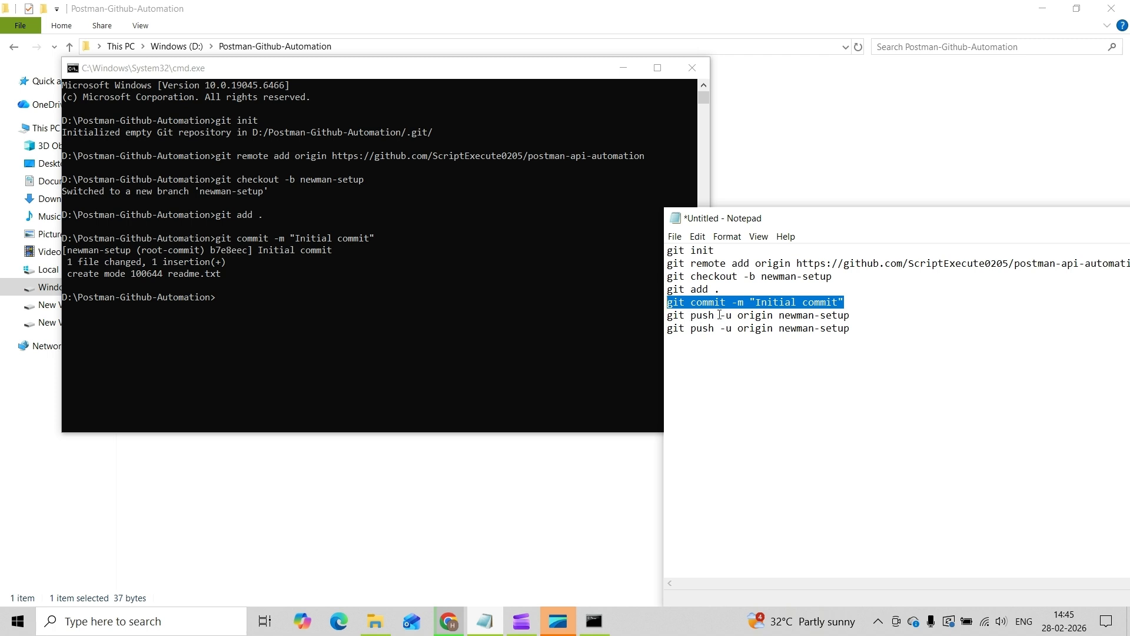
pyautogui.moveTo(779, 316); pyautogui.dragTo(855, 315)
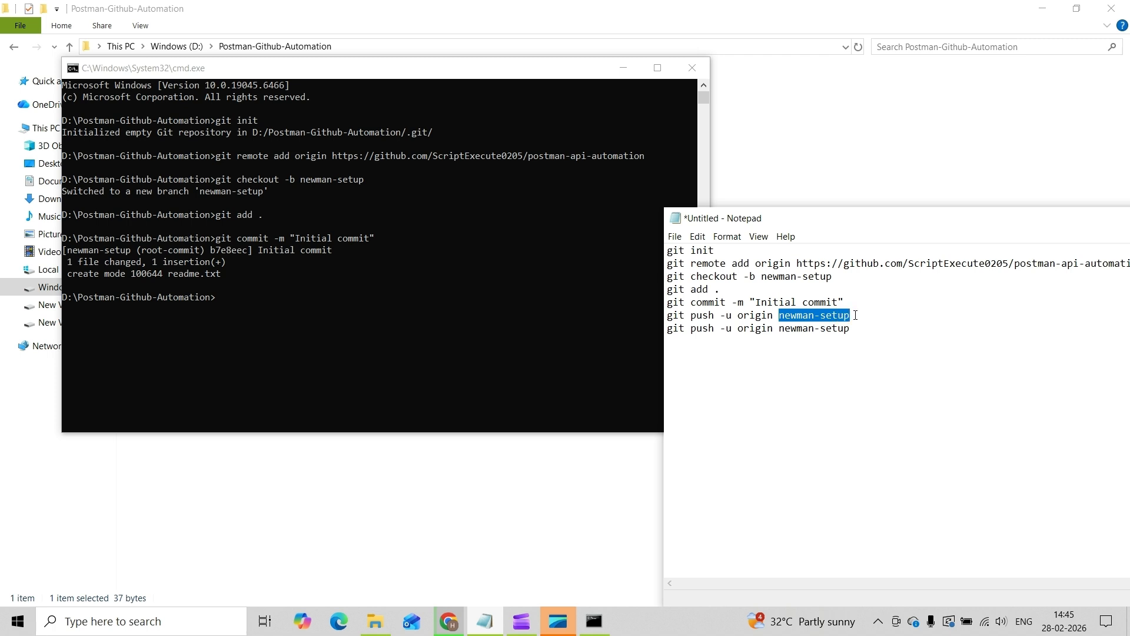
pyautogui.moveTo(836, 274); pyautogui.dragTo(760, 276)
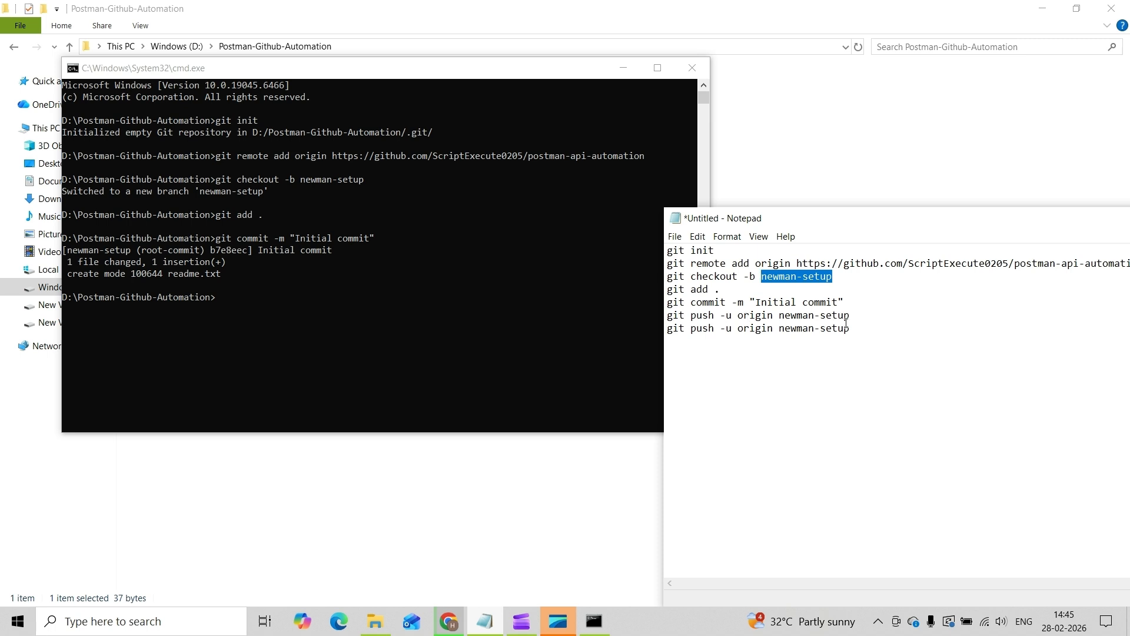
pyautogui.moveTo(847, 318); pyautogui.dragTo(670, 316)
pyautogui.hotkey('ctrl', 'c')
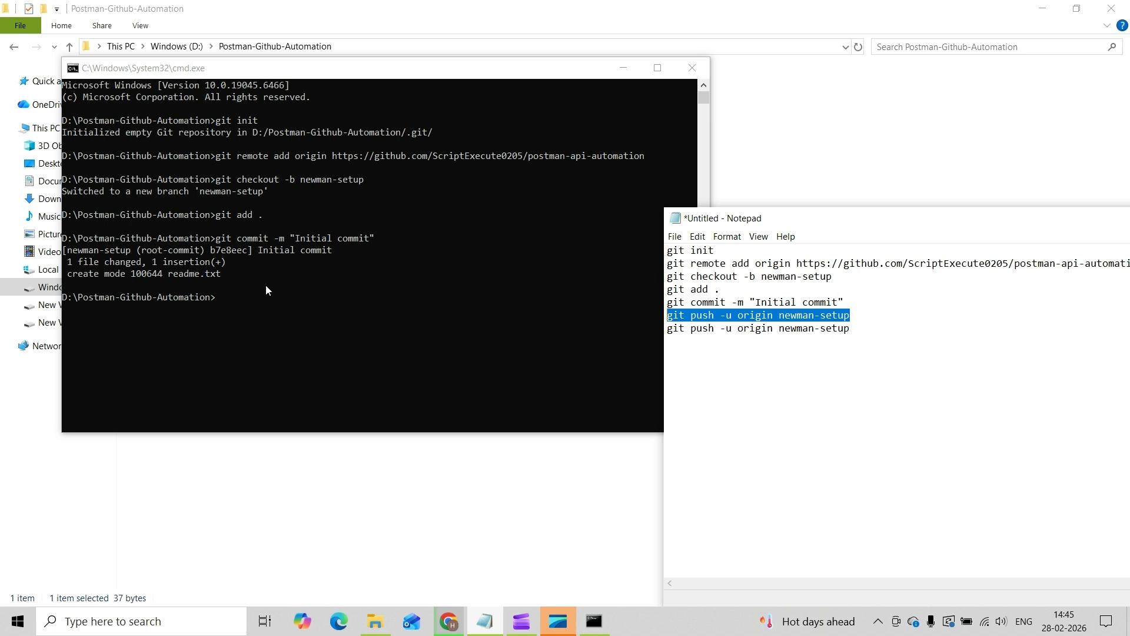
pyautogui.click(226, 297)
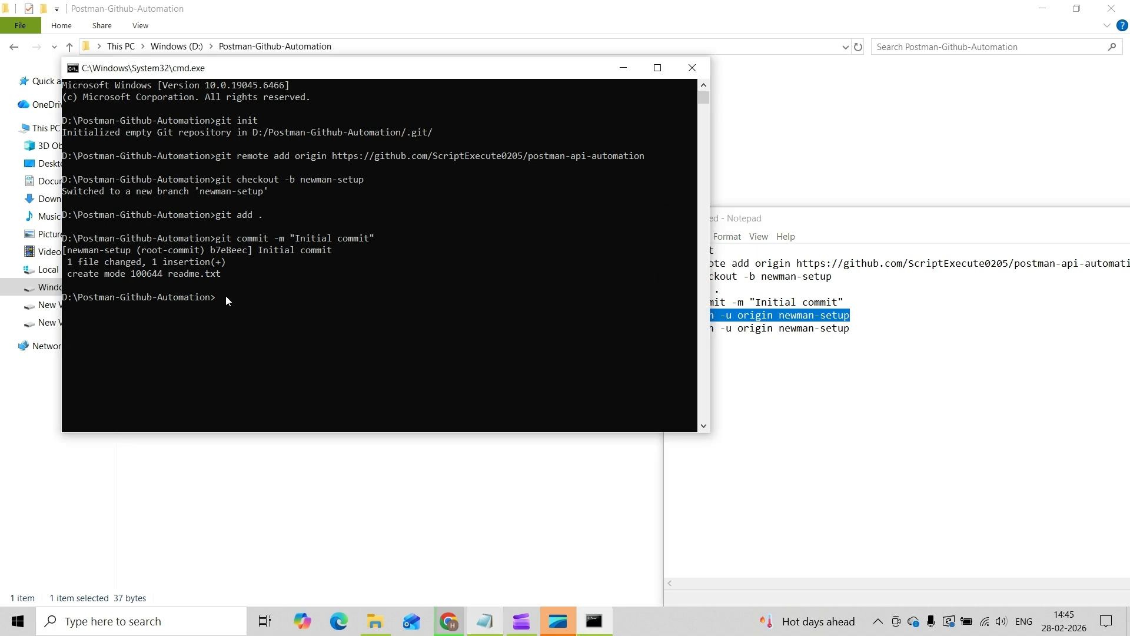
pyautogui.hotkey('ctrl', 'v')
pyautogui.press('Return')
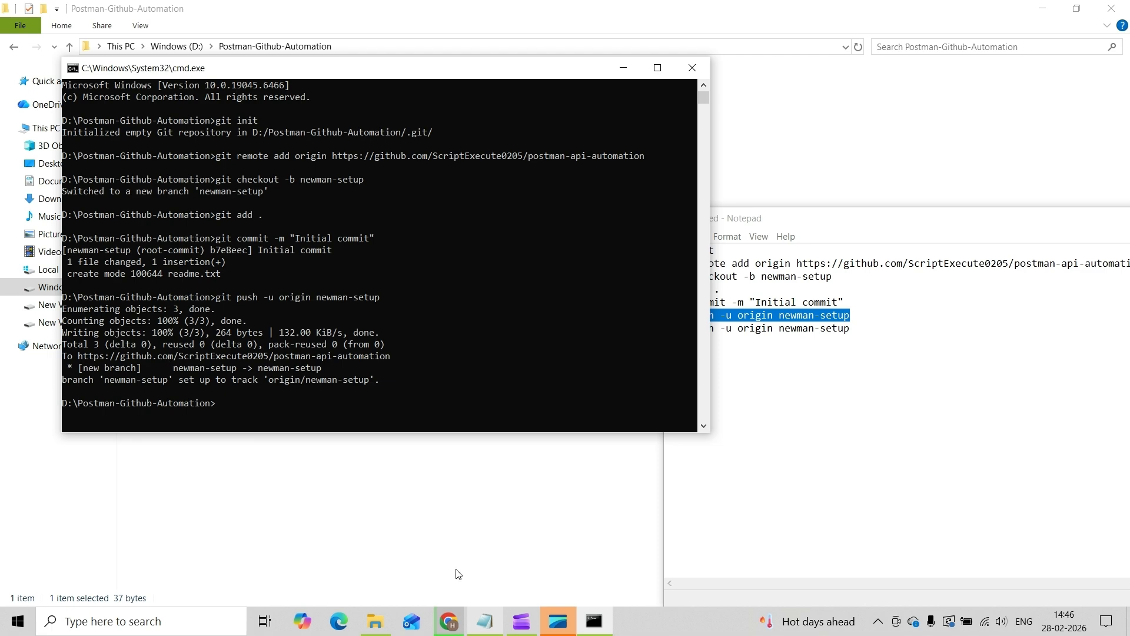
# - Switch to Chrome, reload the postman-api-automation repository page on GitHub and check the pushed readme file and its text
pyautogui.click(454, 630)
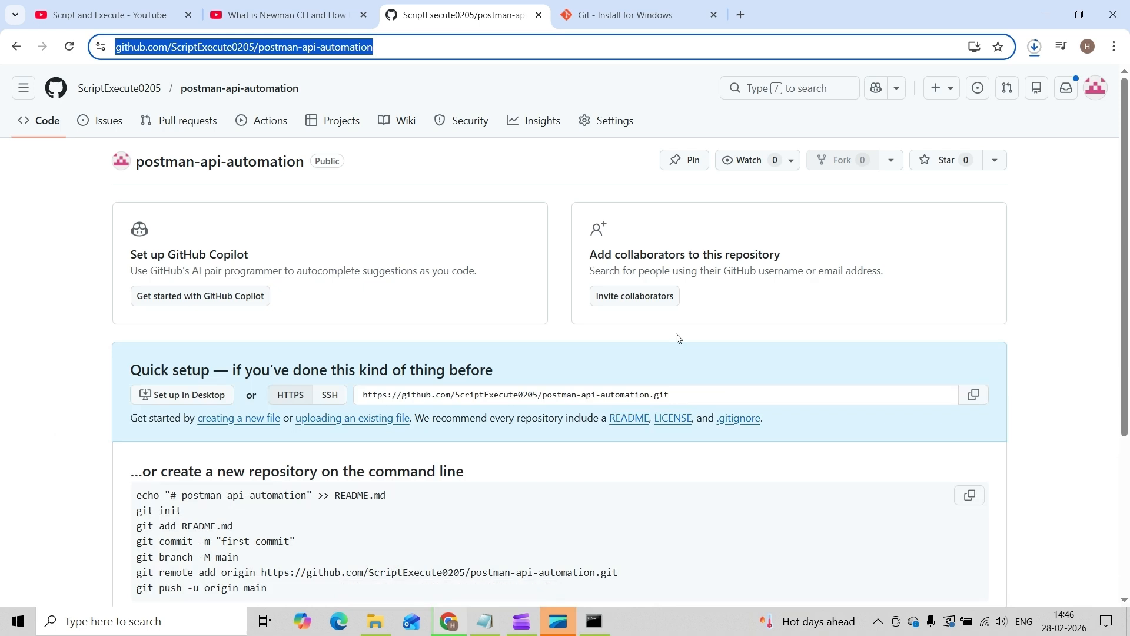
pyautogui.click(75, 53)
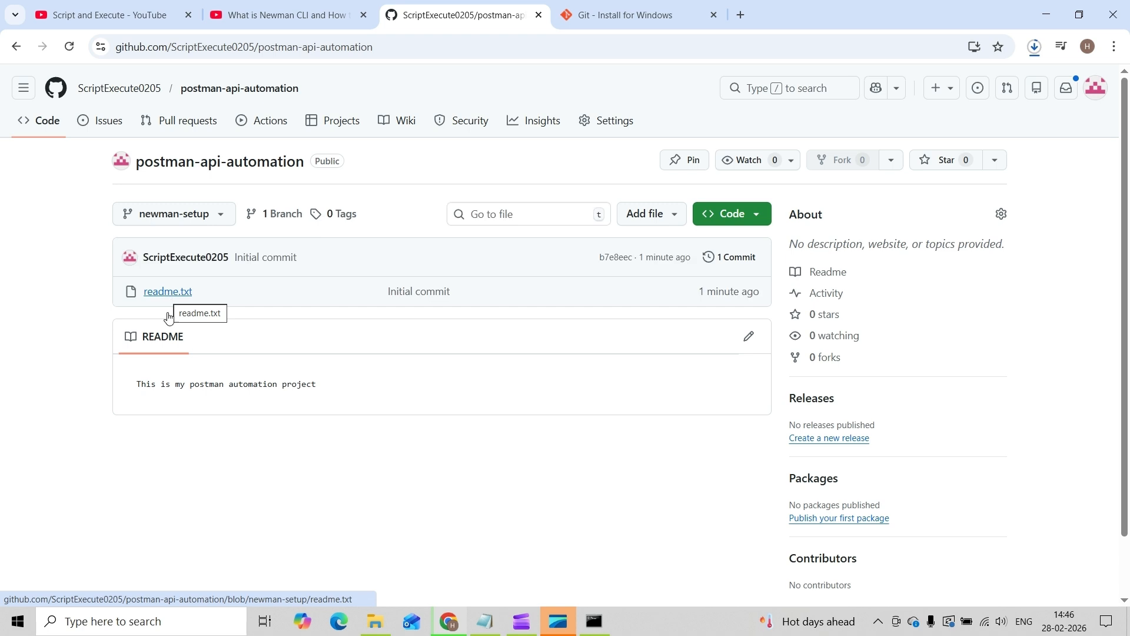
pyautogui.moveTo(143, 387); pyautogui.dragTo(361, 388)
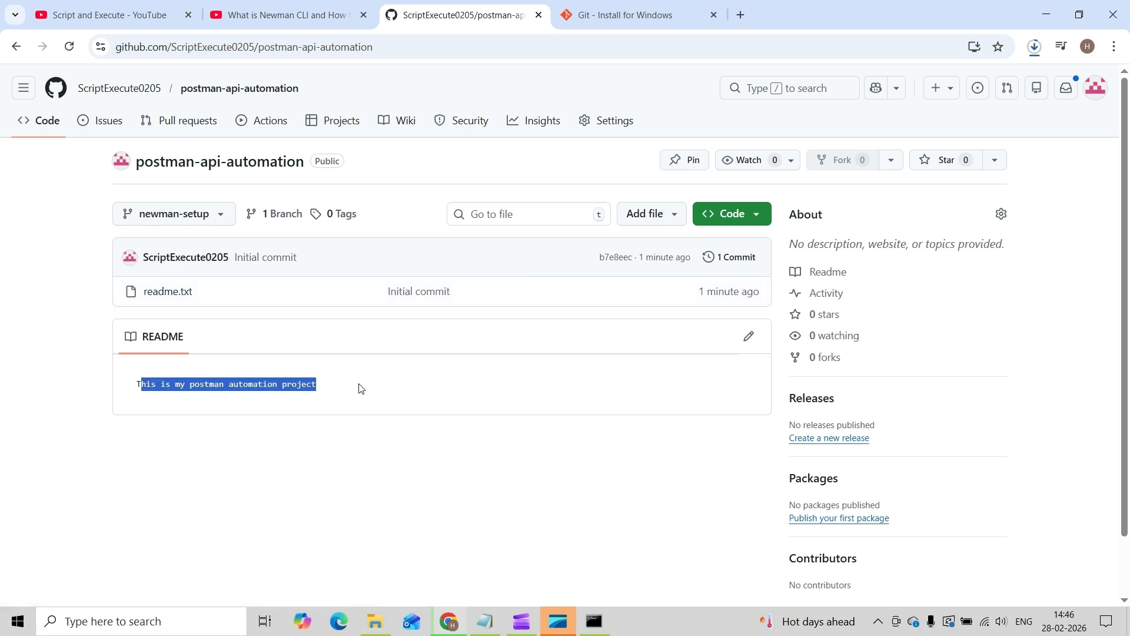
pyautogui.click(389, 494)
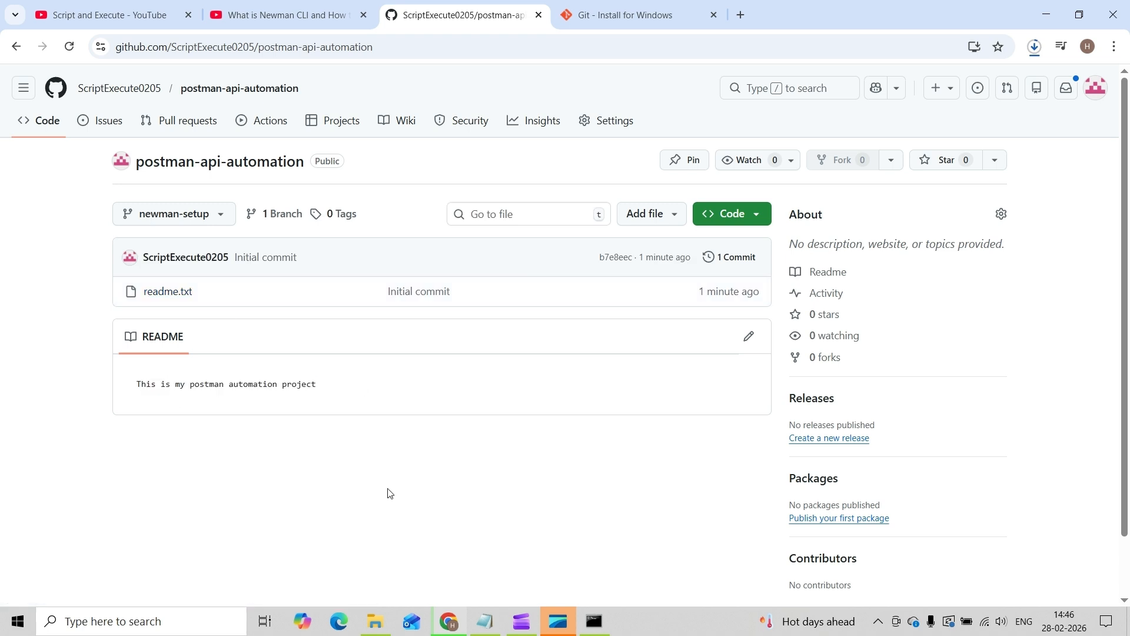